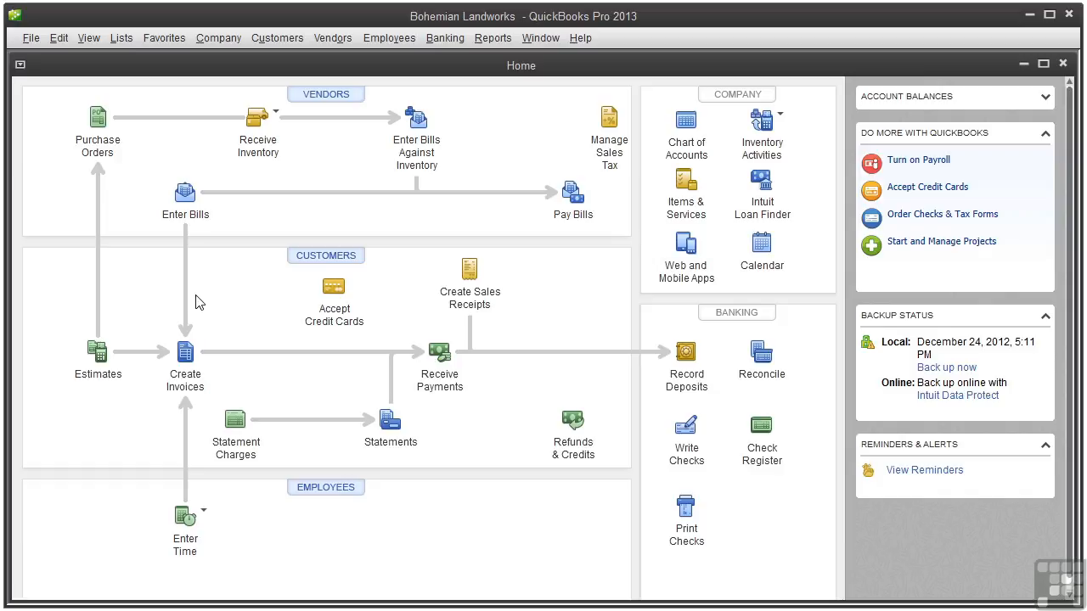
# Step: Open a new invoice from the Home page and apply the Intuit Product Invoice template
pyautogui.click(182, 382)
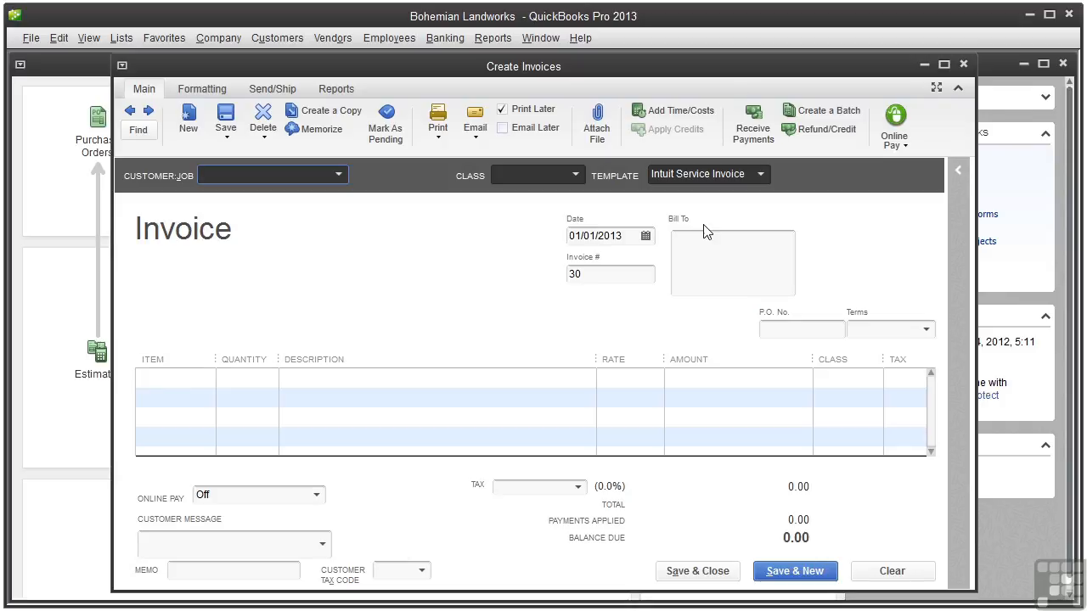
pyautogui.click(760, 175)
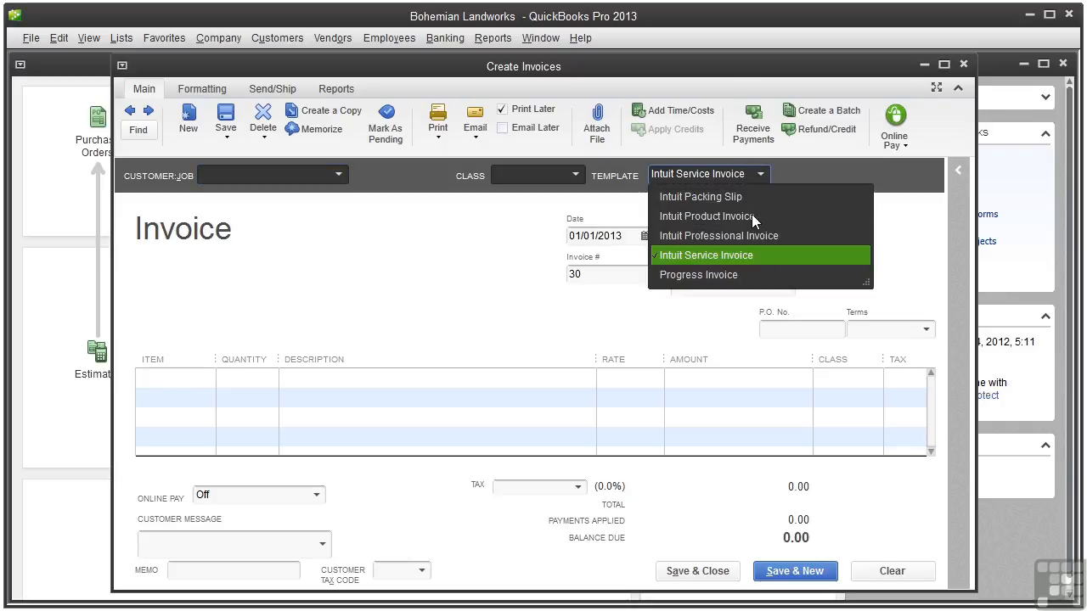
pyautogui.click(750, 215)
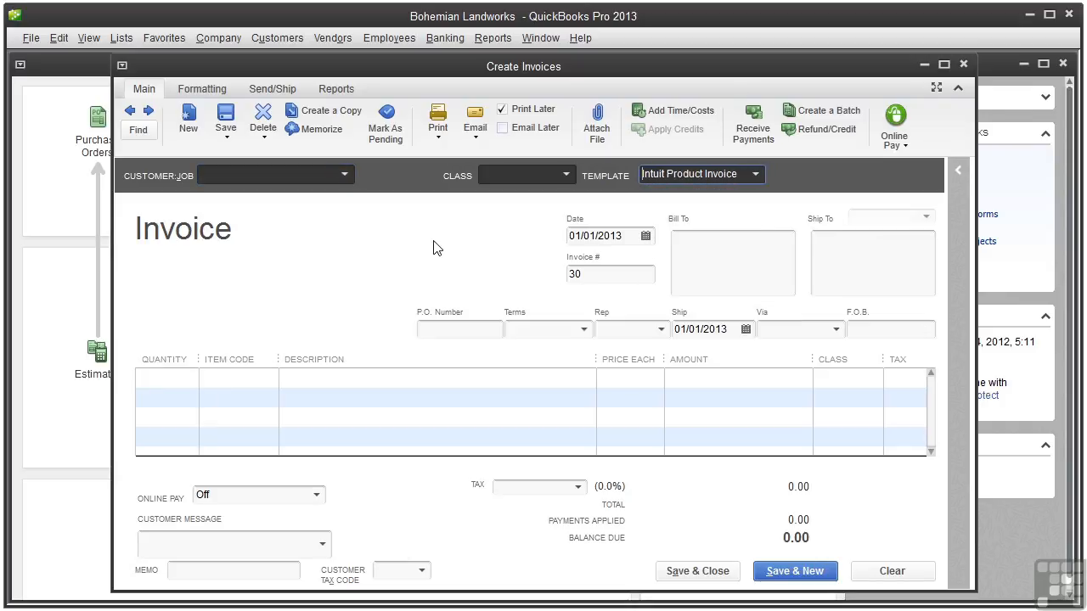
# Step: Choose the last customer in the Customer:Job list so Bill To, Ship To and Net 15 terms fill in
pyautogui.click(344, 175)
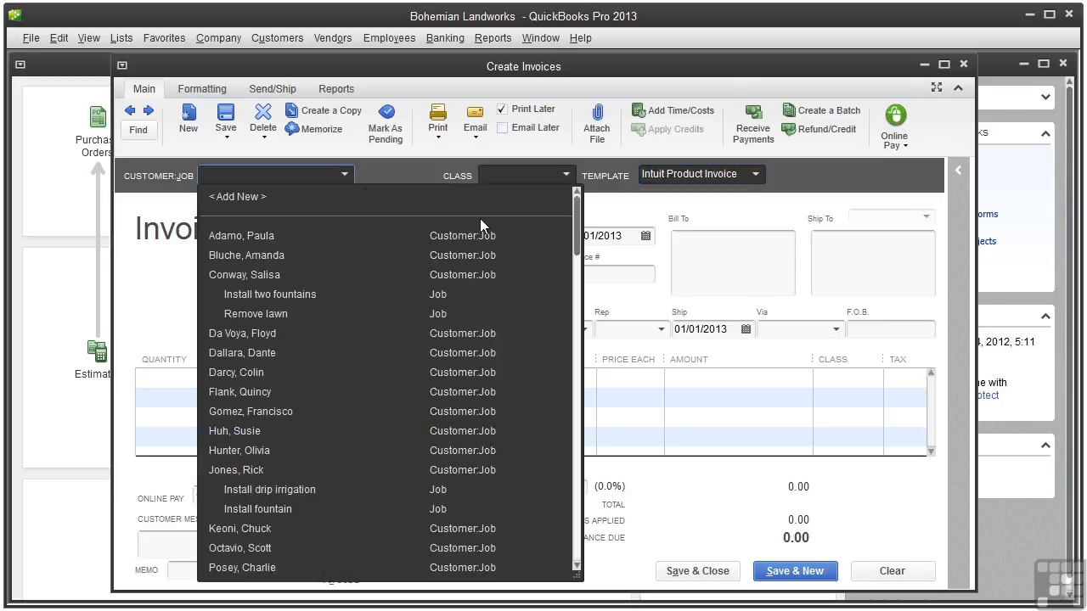
pyautogui.moveTo(576, 222); pyautogui.dragTo(578, 531)
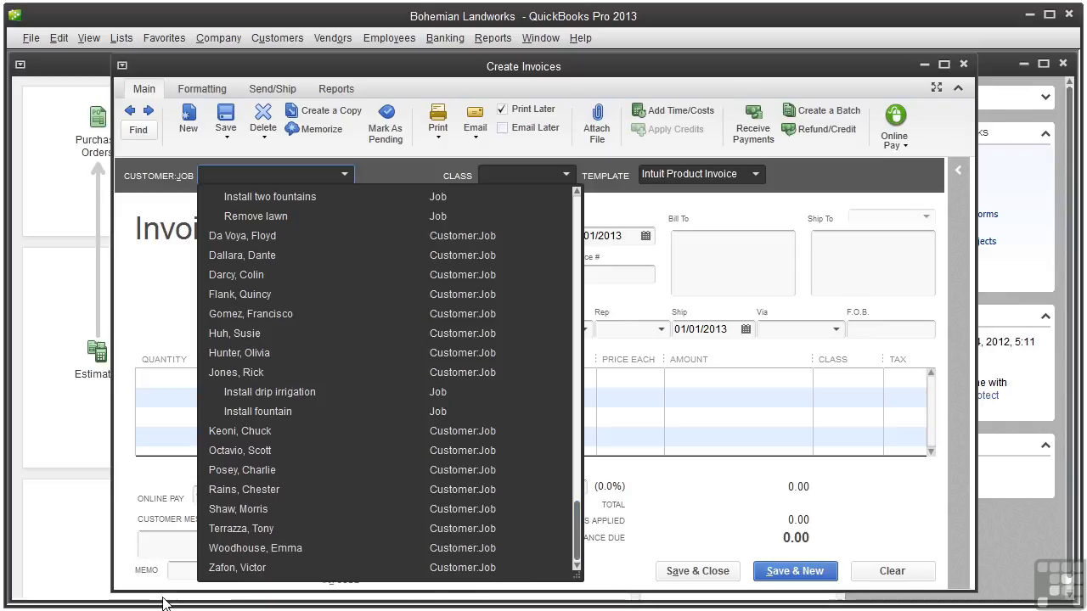
pyautogui.click(223, 568)
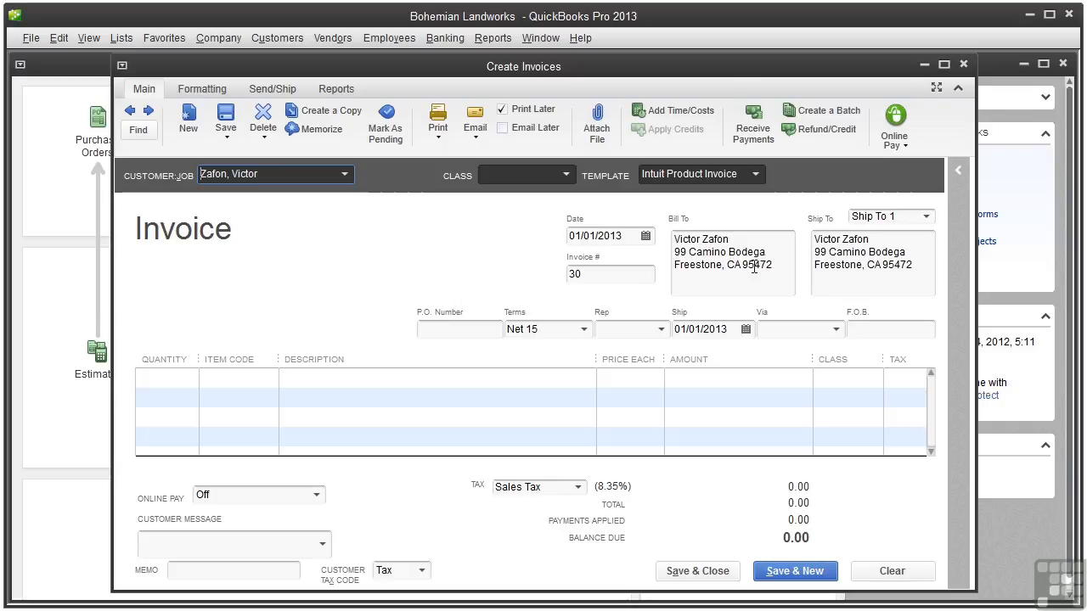
pyautogui.click(566, 174)
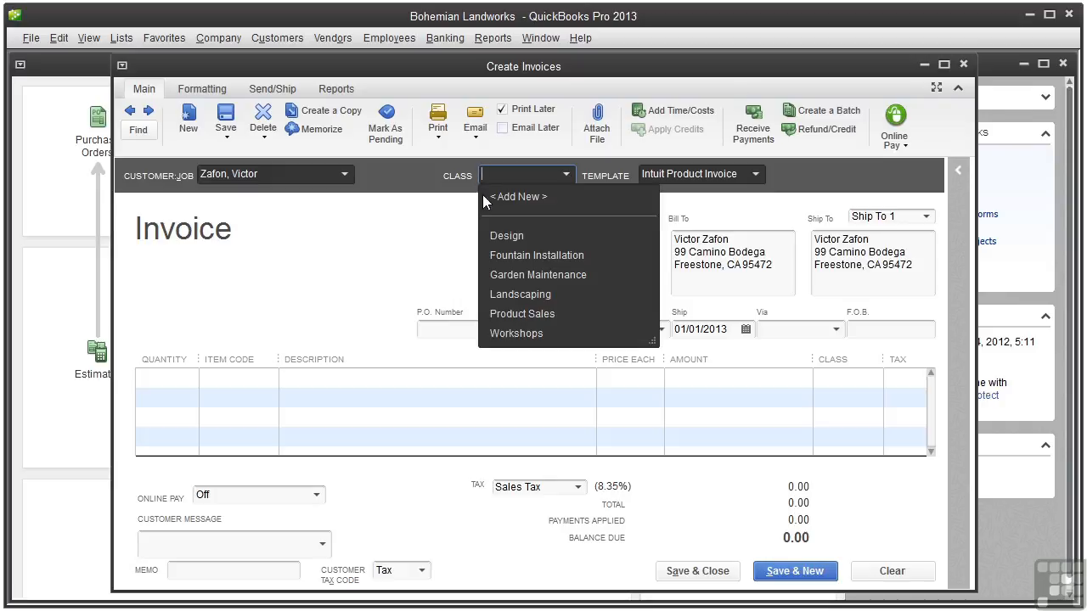
pyautogui.click(454, 218)
pyautogui.click(628, 235)
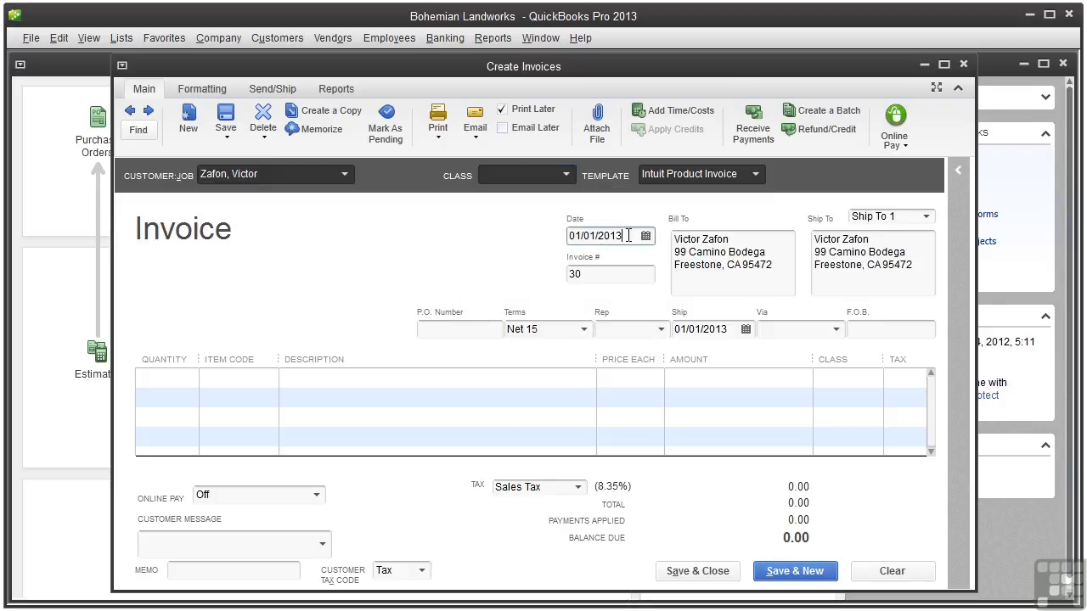
pyautogui.click(592, 275)
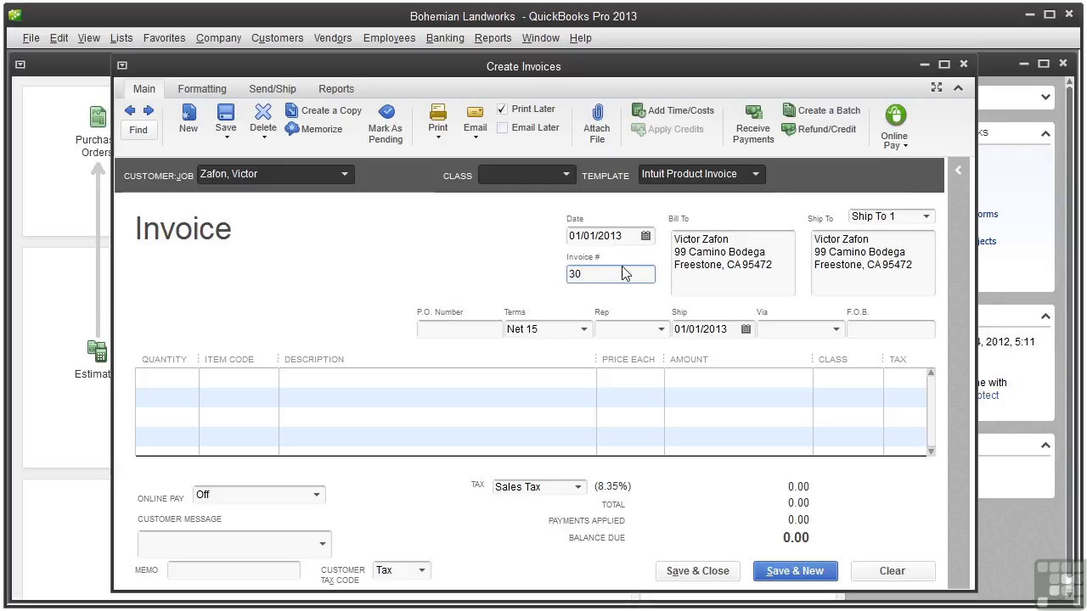
pyautogui.click(925, 217)
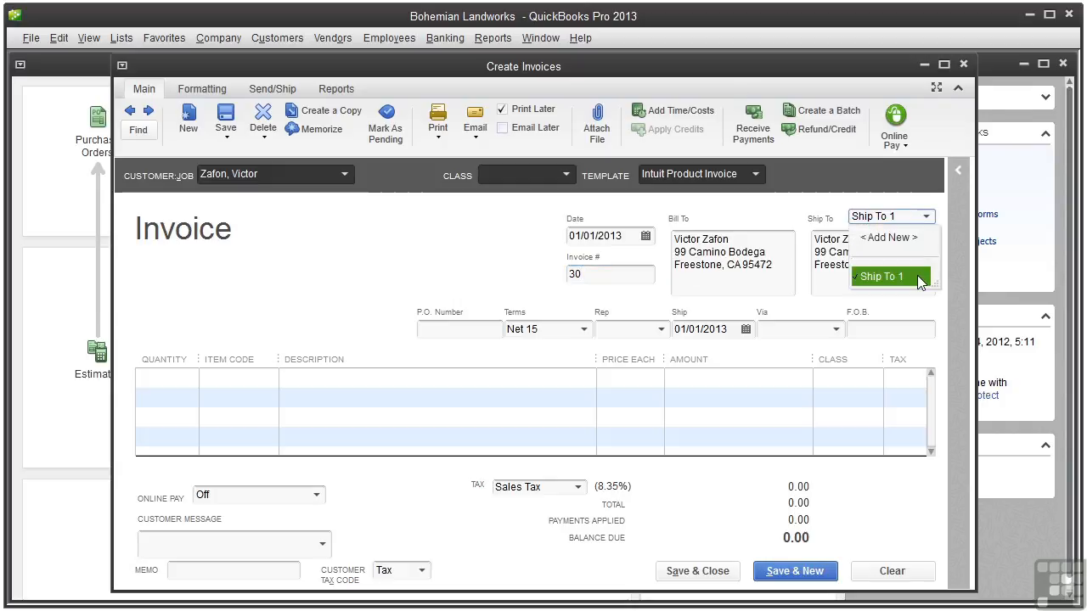
pyautogui.click(919, 280)
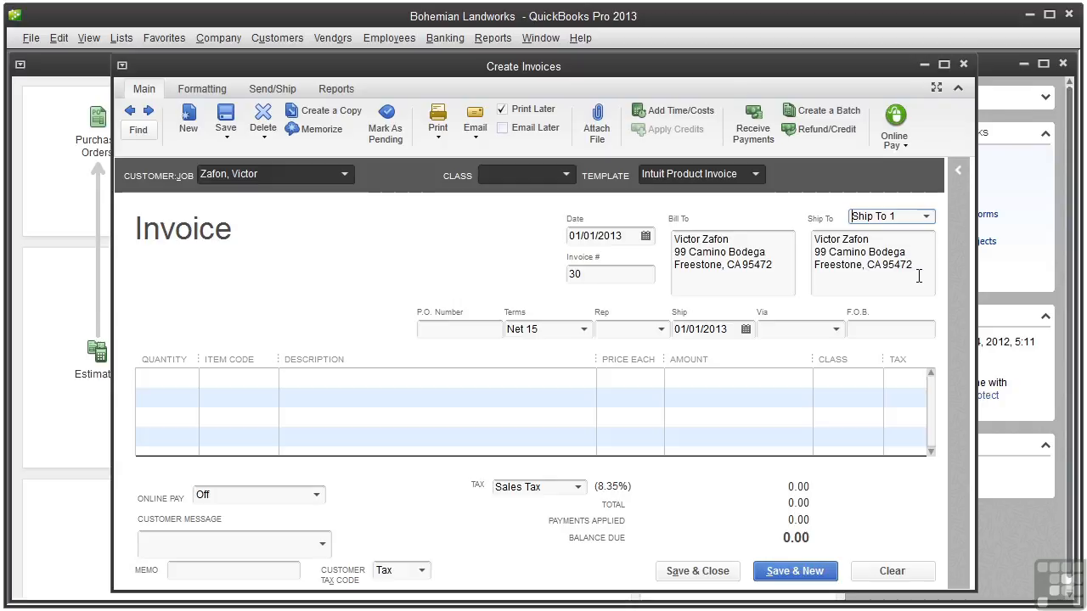
pyautogui.click(458, 326)
pyautogui.click(583, 331)
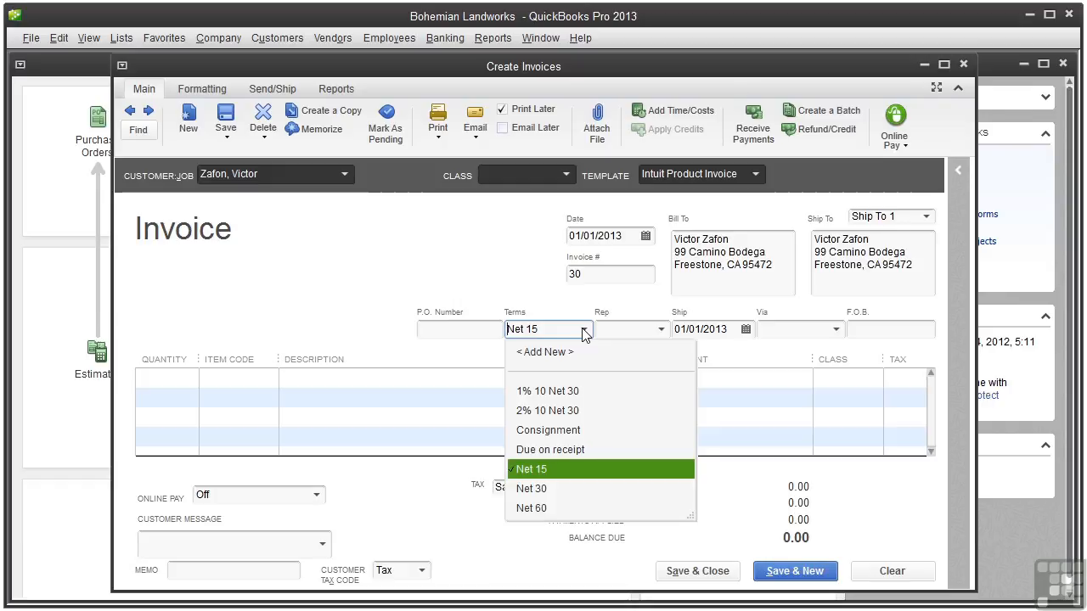
# Step: Keep Net 15 terms, leave Rep blank, set ship date 01/04/2013 and ship via UPS
pyautogui.click(583, 332)
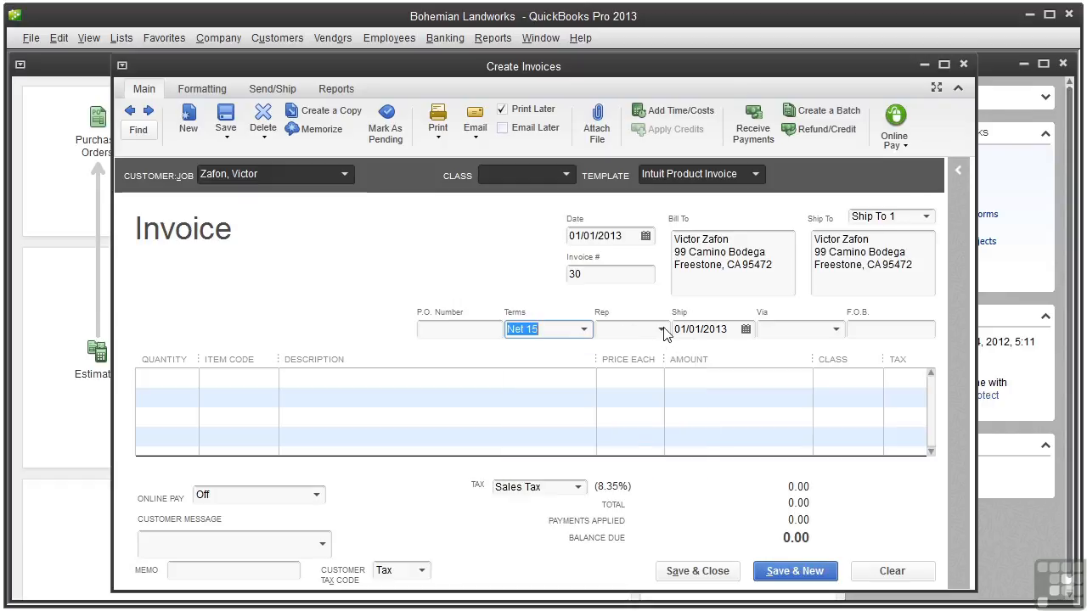
pyautogui.click(661, 330)
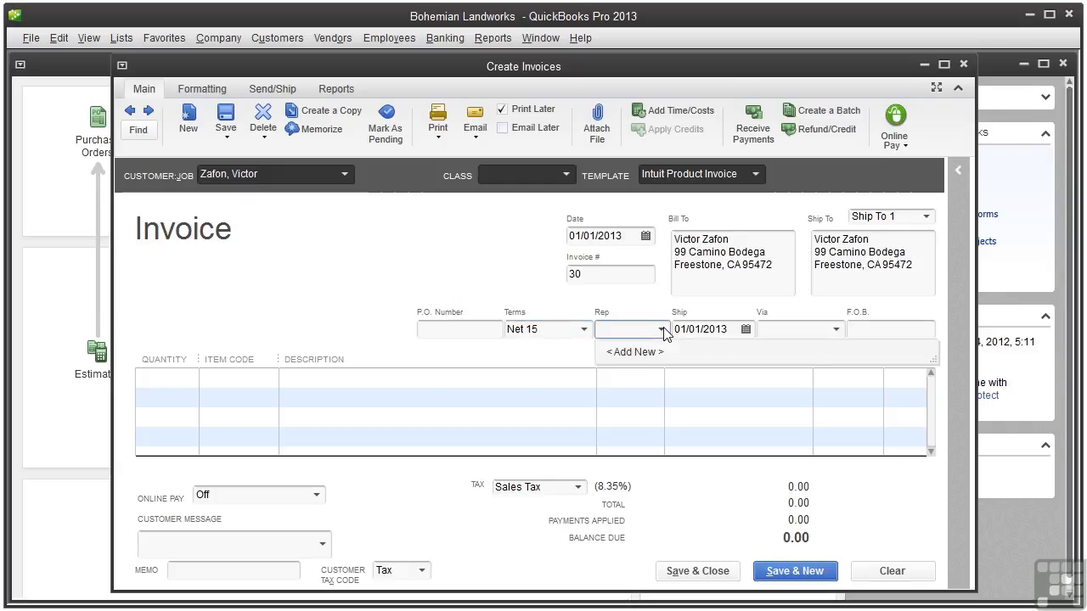
pyautogui.click(663, 330)
pyautogui.click(744, 329)
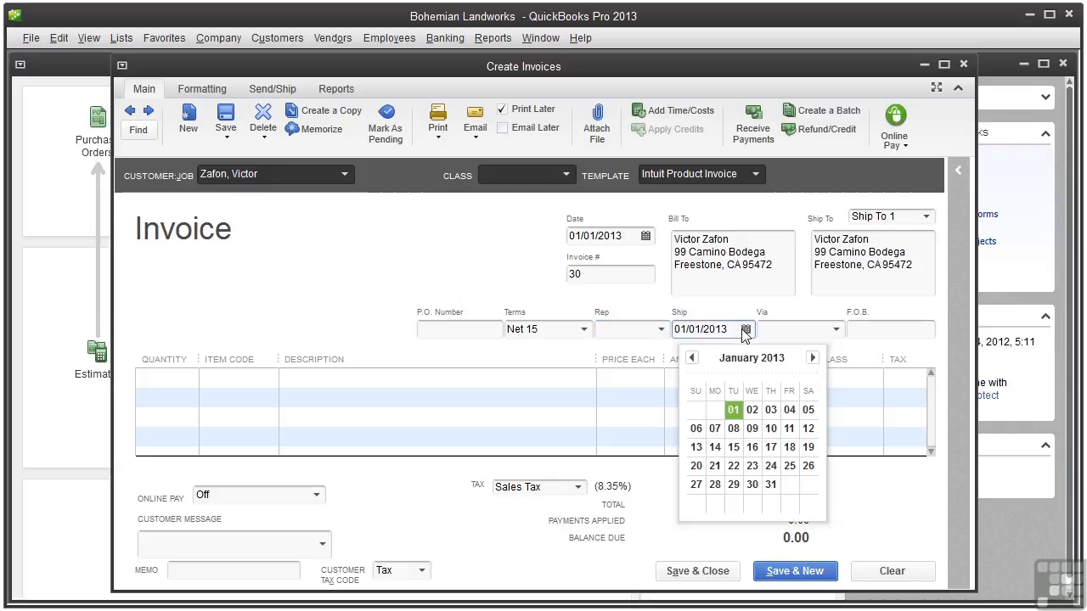
pyautogui.click(788, 412)
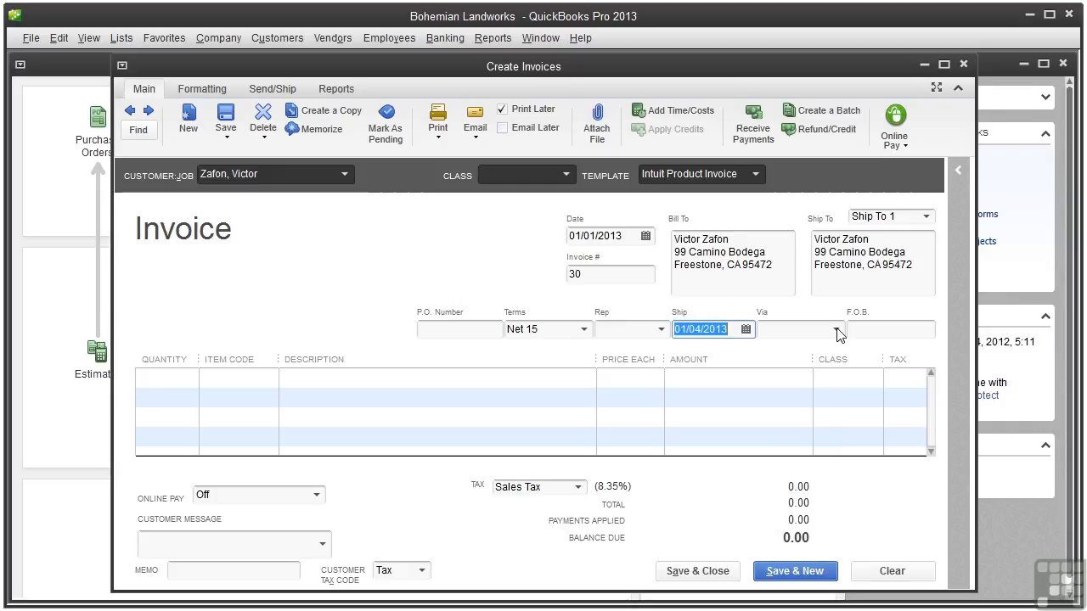
pyautogui.click(837, 331)
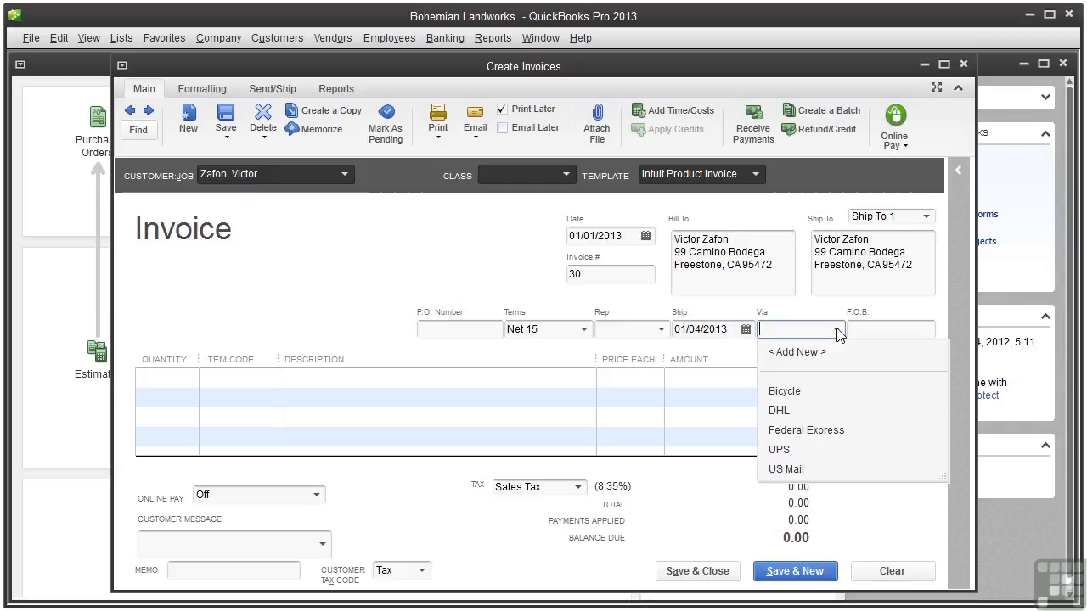
pyautogui.click(803, 445)
pyautogui.click(859, 331)
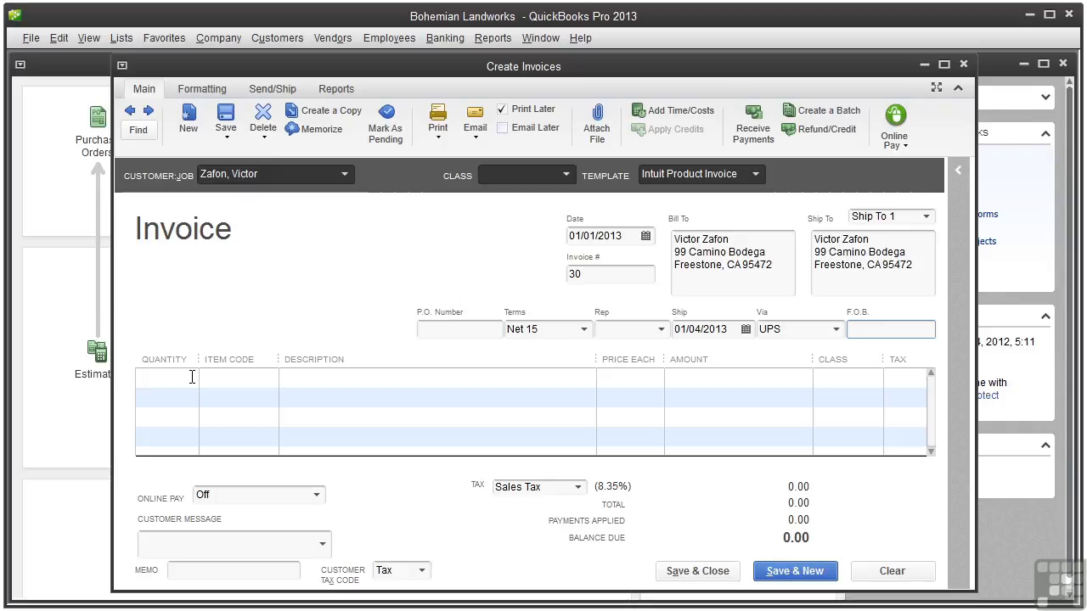
# Step: Enter 10 Birdbath Ice Eliminators at the Discount for Locals price of 36.00, totalling 360.00
pyautogui.click(191, 377)
pyautogui.write('10')
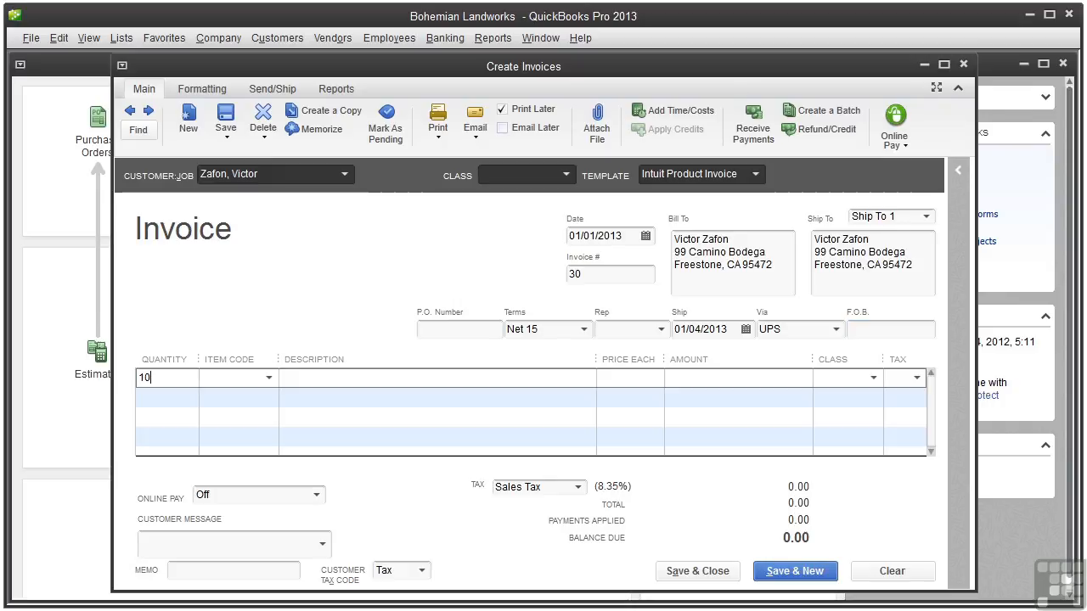
pyautogui.click(241, 378)
pyautogui.write('B')
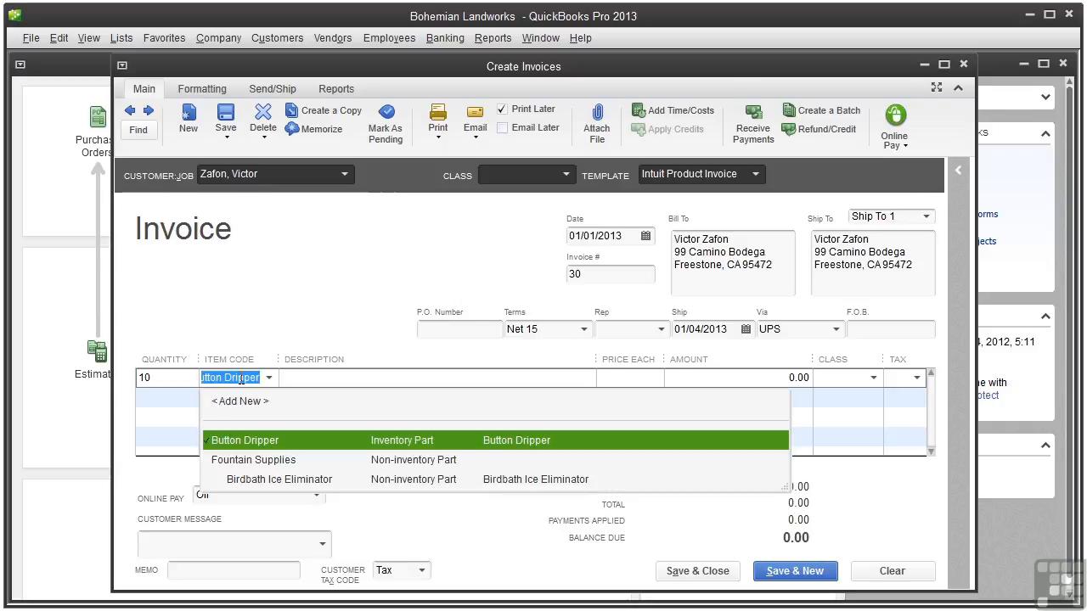
pyautogui.write('i')
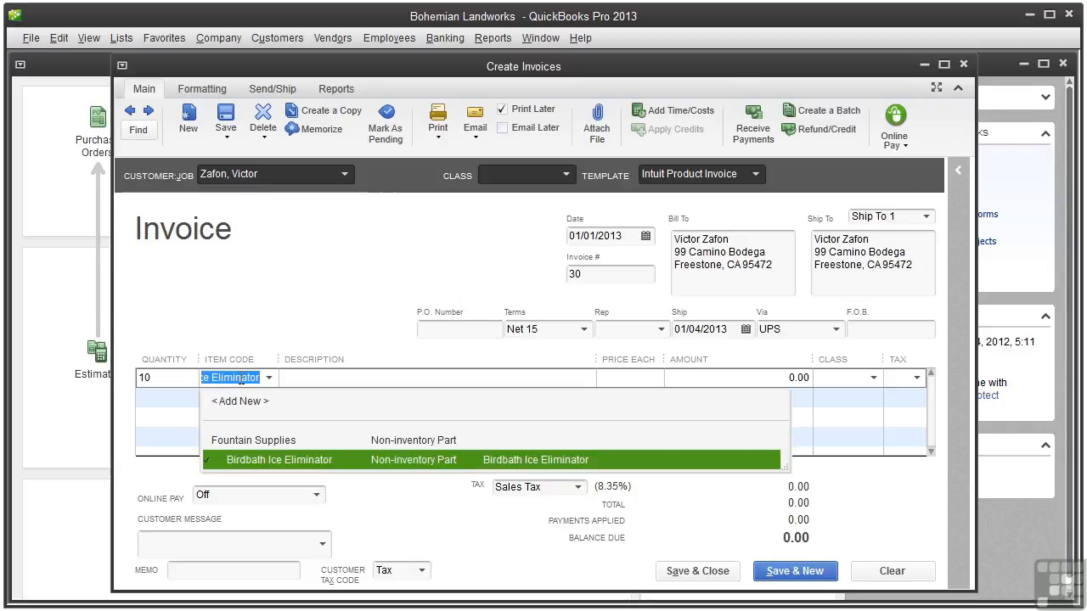
pyautogui.click(256, 459)
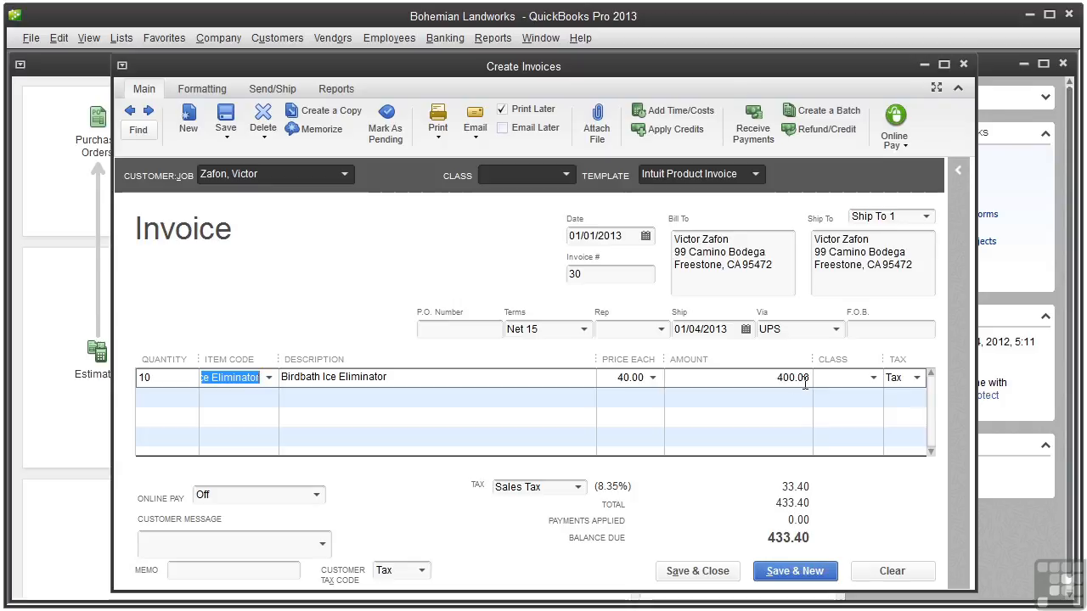
pyautogui.click(652, 379)
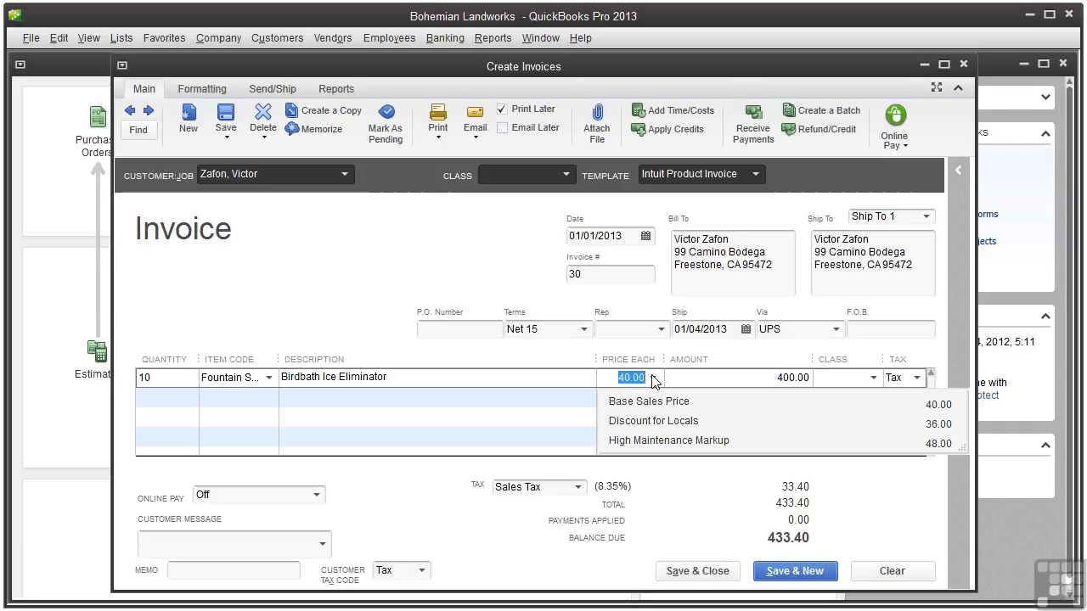
pyautogui.click(665, 423)
pyautogui.press('Tab')
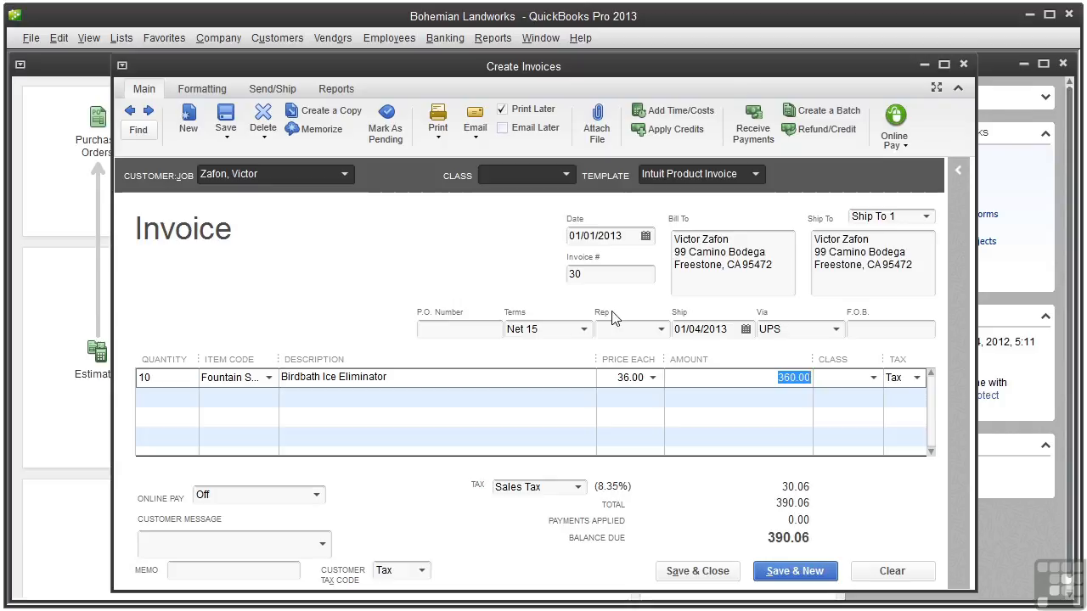
# Step: Add 10 Submersible Fountain Lights on line two at the 18.00 Discount for Locals price
pyautogui.click(141, 396)
pyautogui.write('10')
pyautogui.press('Tab')
pyautogui.click(270, 397)
pyautogui.click(273, 332)
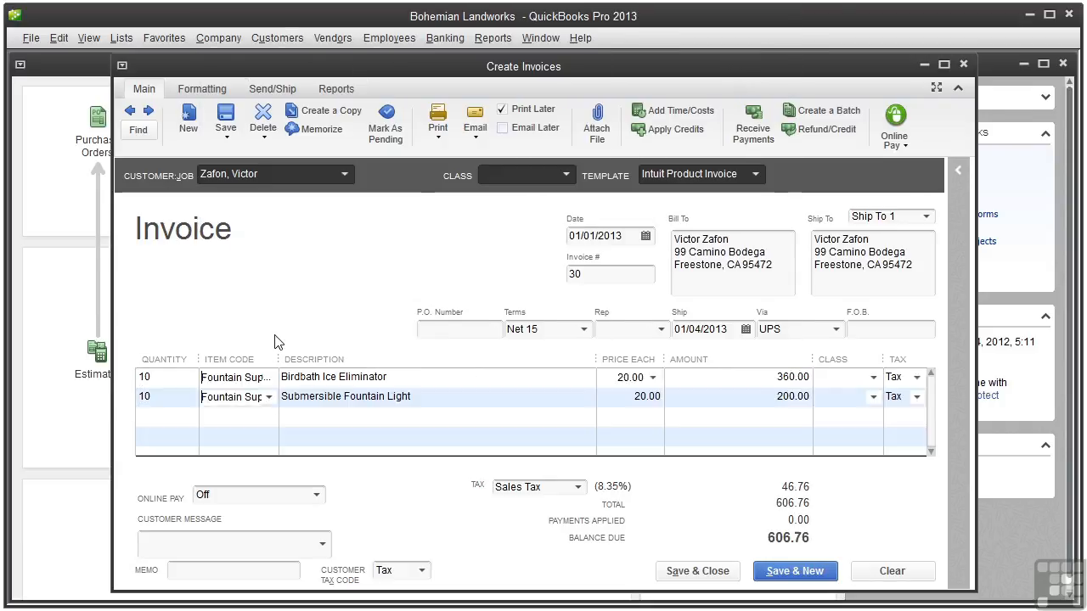
pyautogui.click(652, 397)
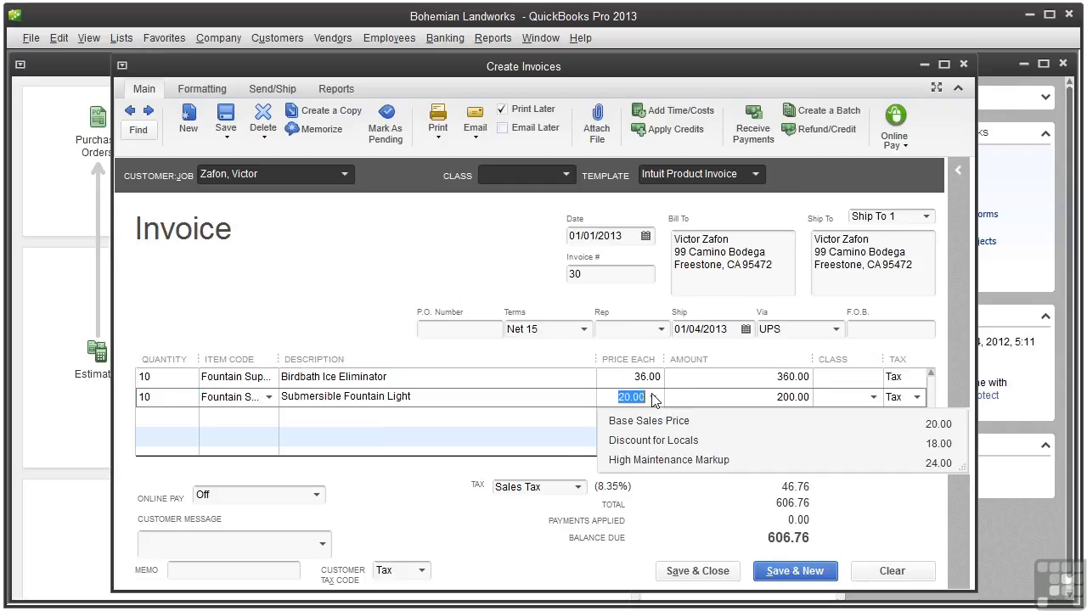
pyautogui.click(651, 444)
pyautogui.click(191, 416)
# Step: Enter 10 Fountain Supplies:Solar Ftn fountains at 300.00 each on line three, totalling 3,000.00
pyautogui.write('10')
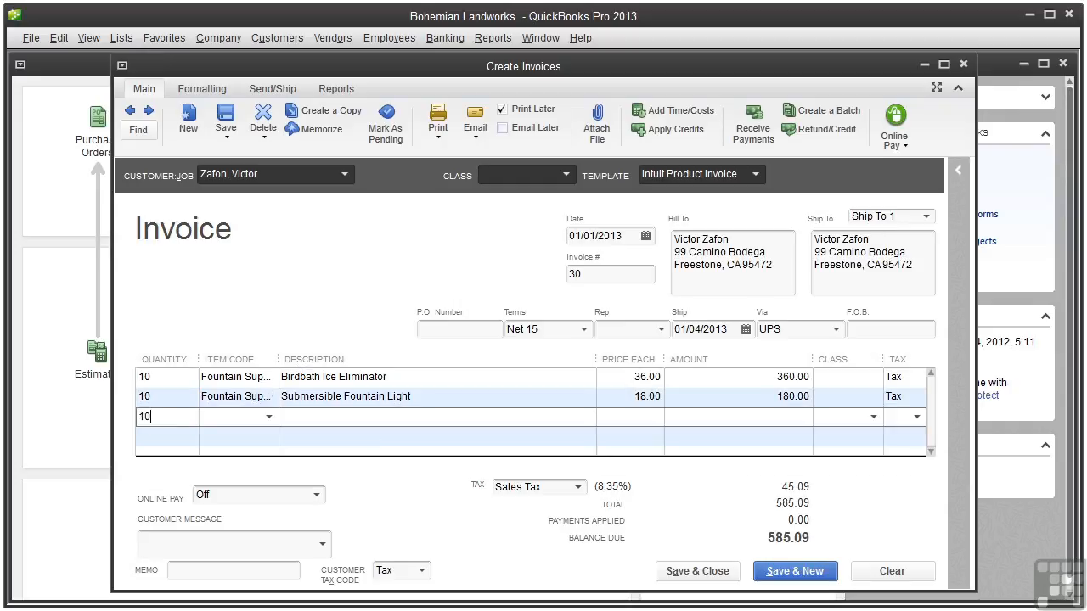
pyautogui.click(268, 417)
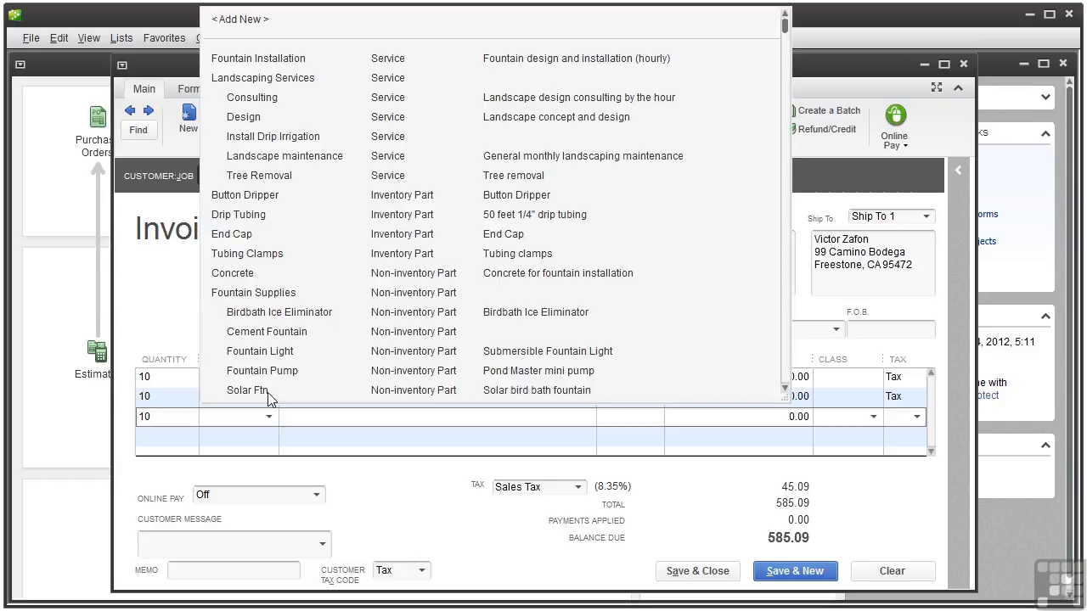
pyautogui.click(267, 391)
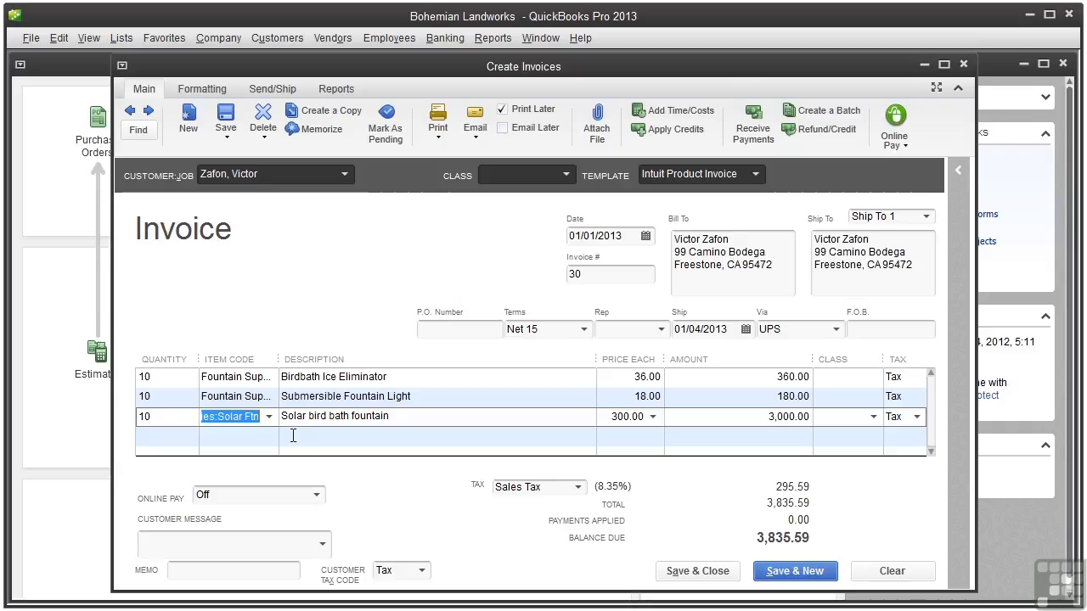
# Step: Insert a Subtotal line above the solar fountain, totalling the first two items at 540.00
pyautogui.rightClick(405, 422)
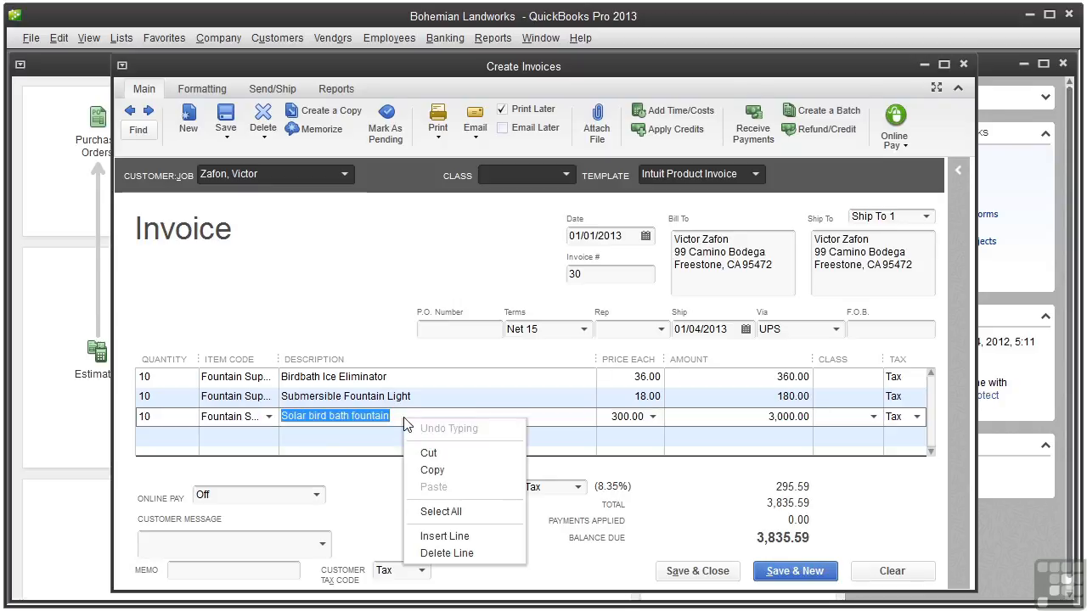
pyautogui.click(442, 537)
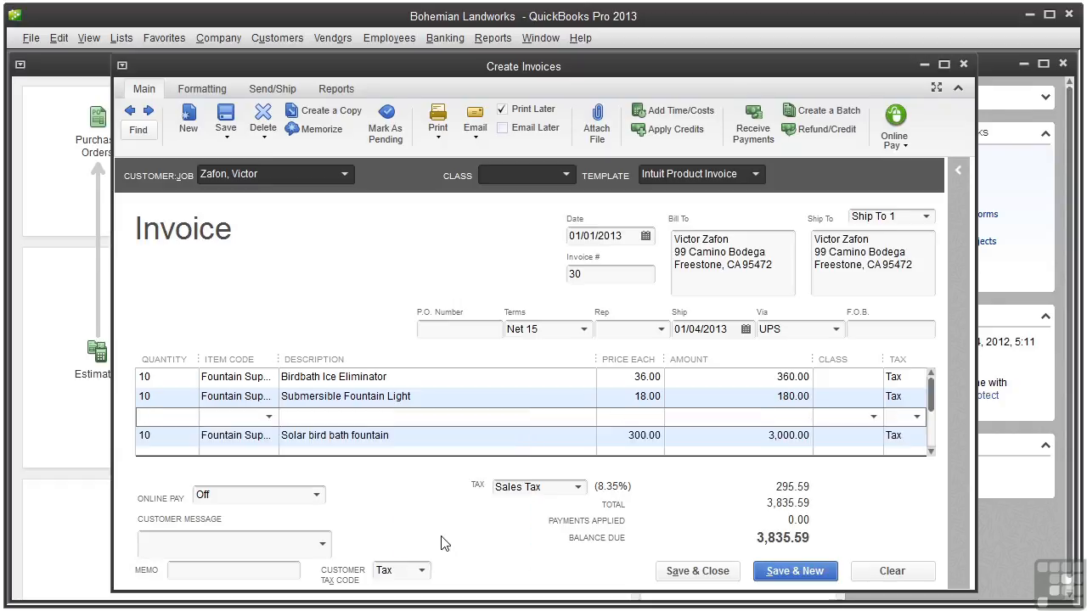
pyautogui.click(269, 417)
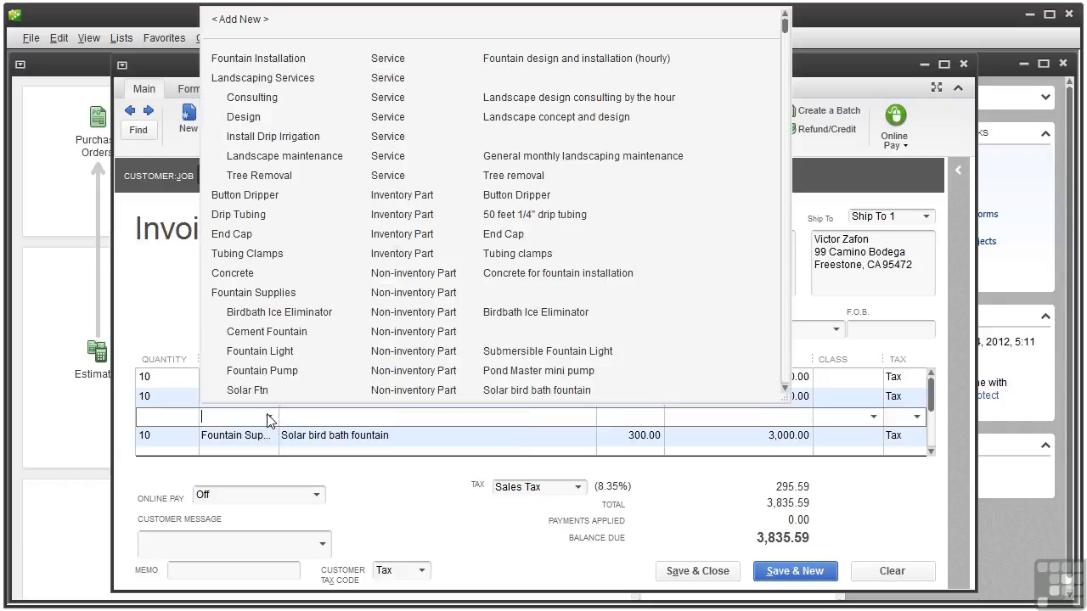
pyautogui.write('Subtotal')
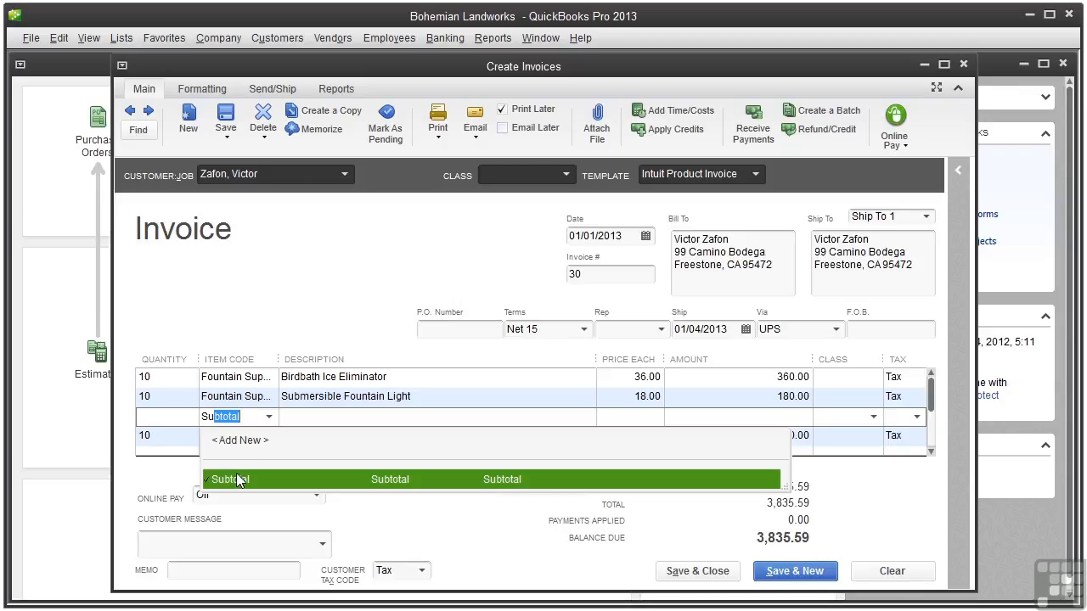
pyautogui.click(237, 479)
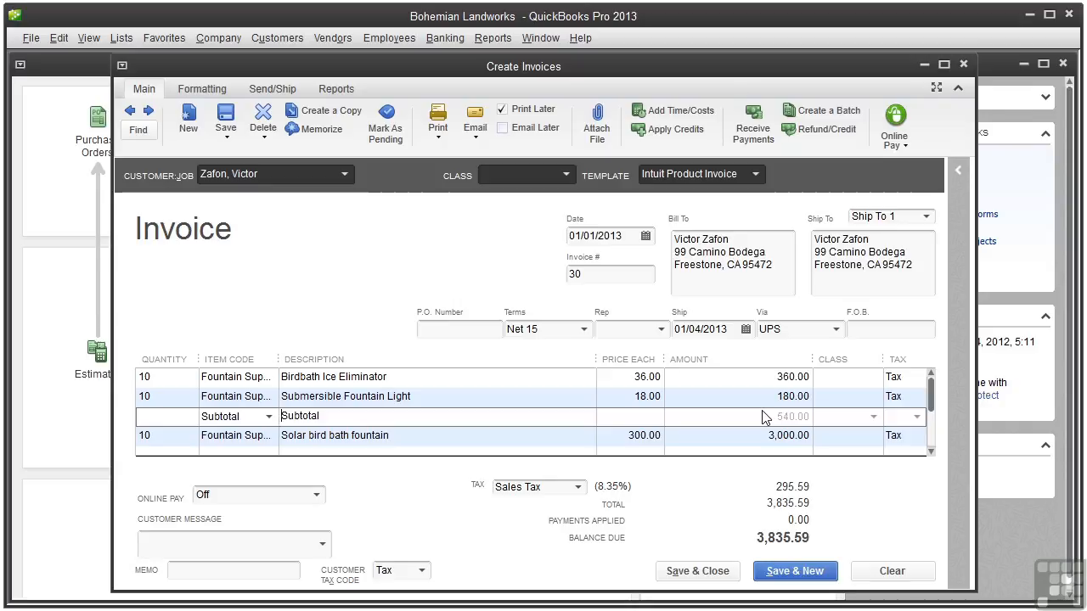
# Step: Insert a 10% Discount line of -54.00 after the Subtotal, above the solar fountain line
pyautogui.rightClick(495, 437)
pyautogui.click(533, 555)
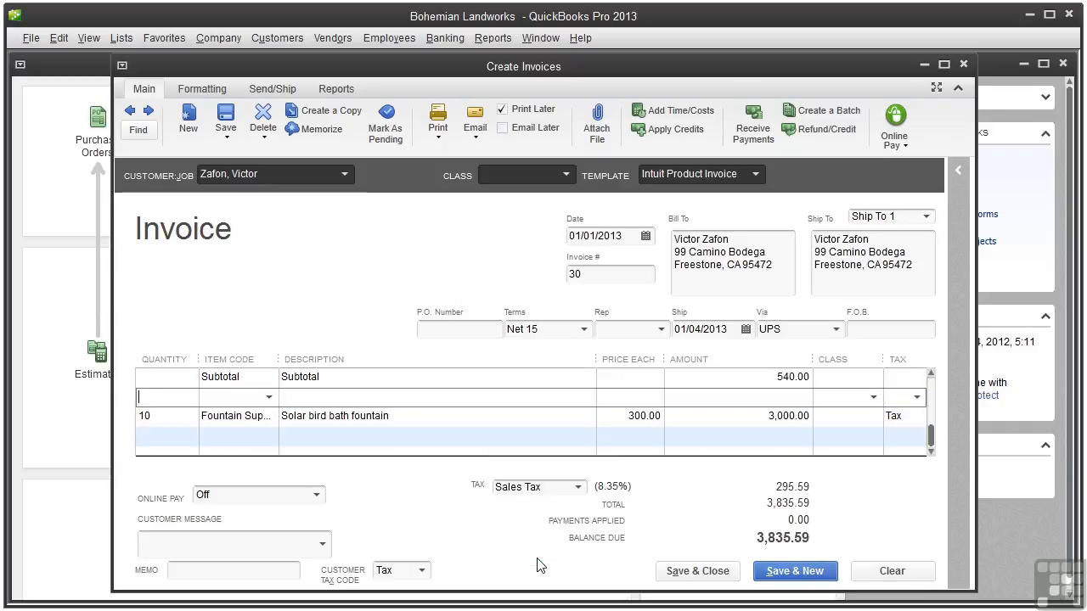
pyautogui.click(268, 397)
pyautogui.write('d')
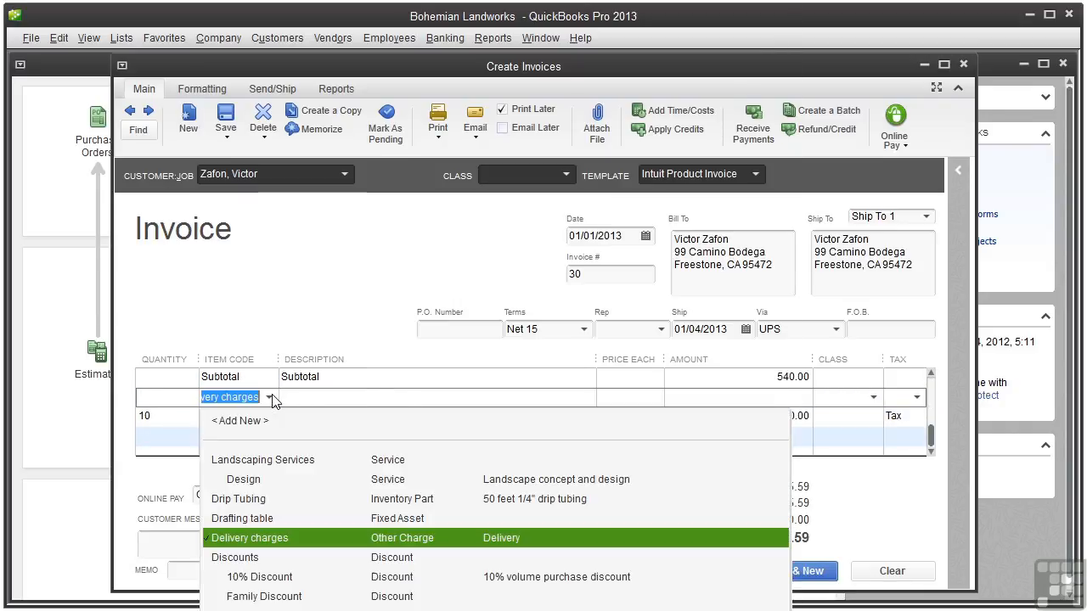
pyautogui.click(272, 581)
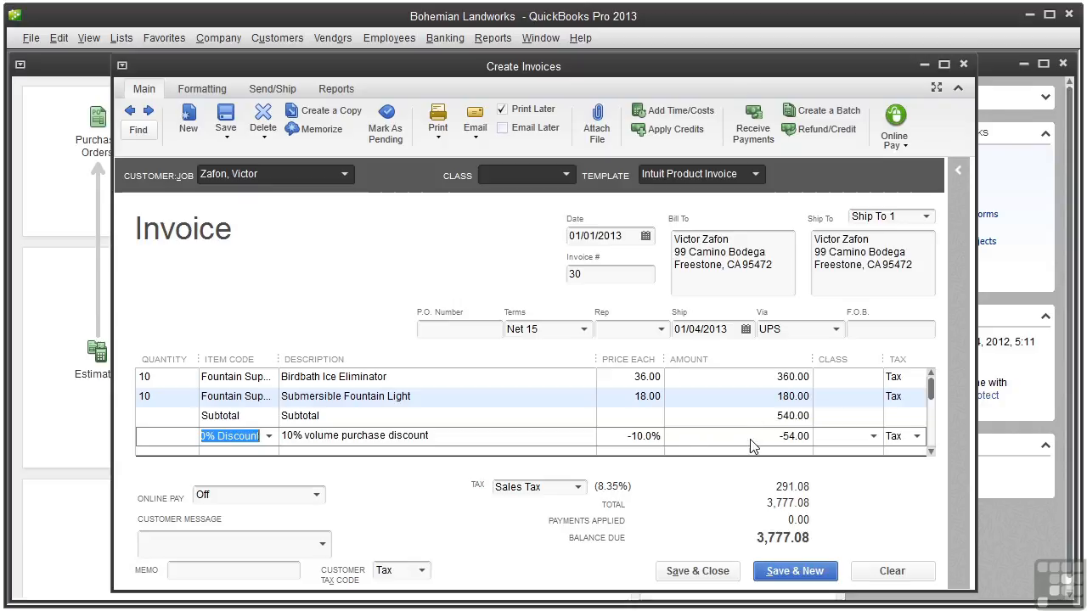
pyautogui.click(929, 414)
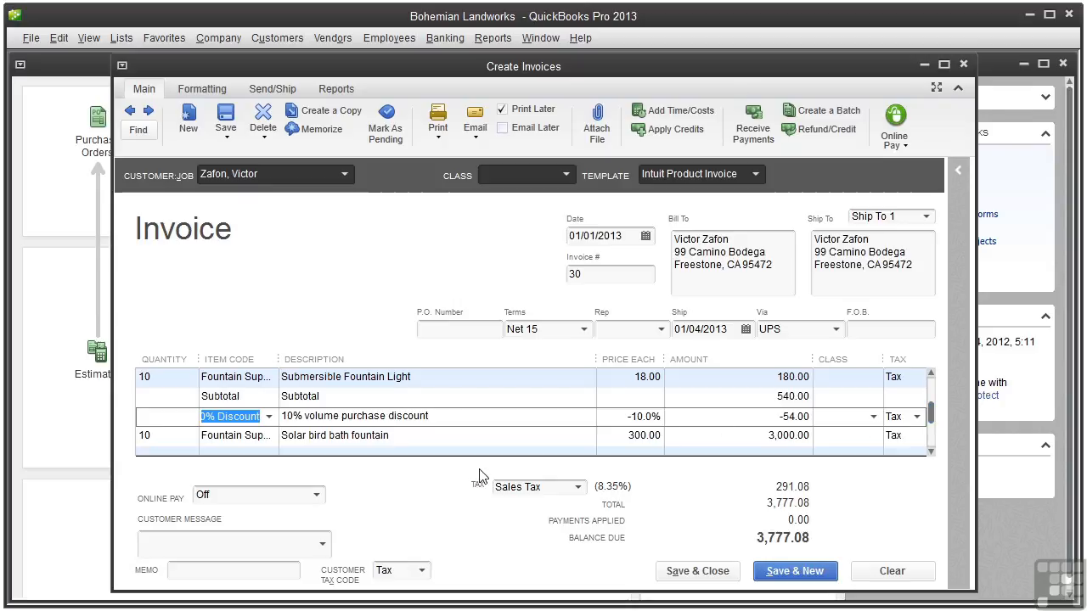
pyautogui.click(406, 436)
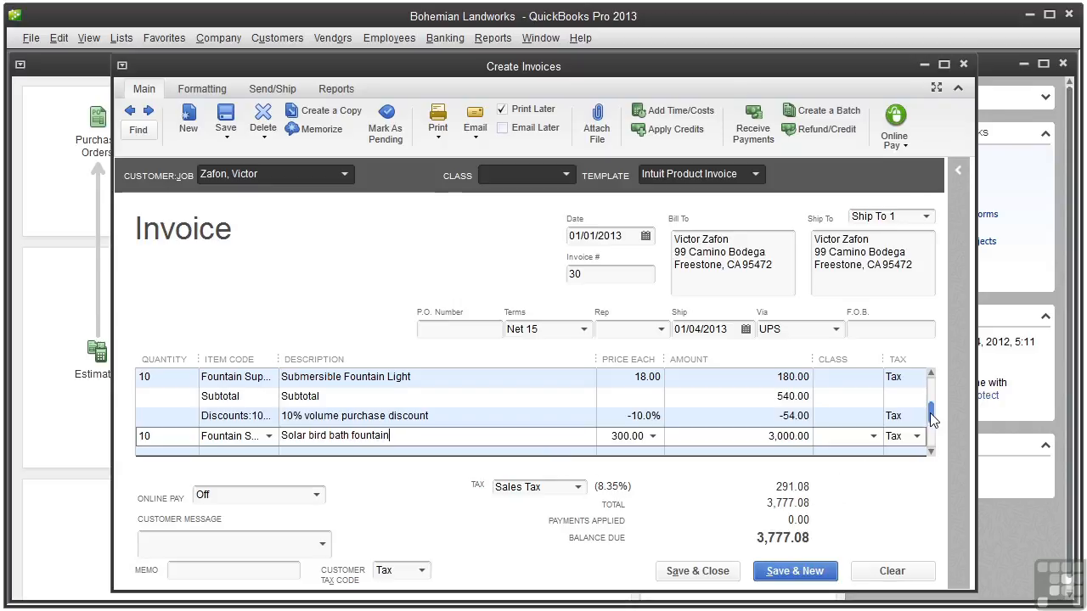
# Step: Add a Shipping line below the solar fountain with a 50.00 price
pyautogui.moveTo(931, 414); pyautogui.dragTo(932, 439)
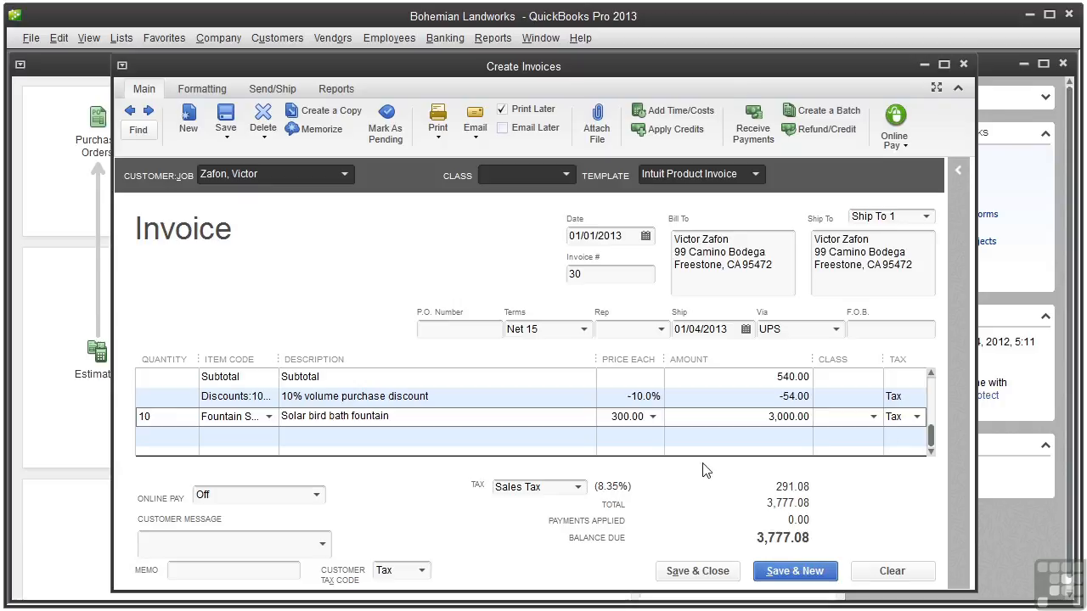
pyautogui.click(270, 438)
pyautogui.write('Shipping')
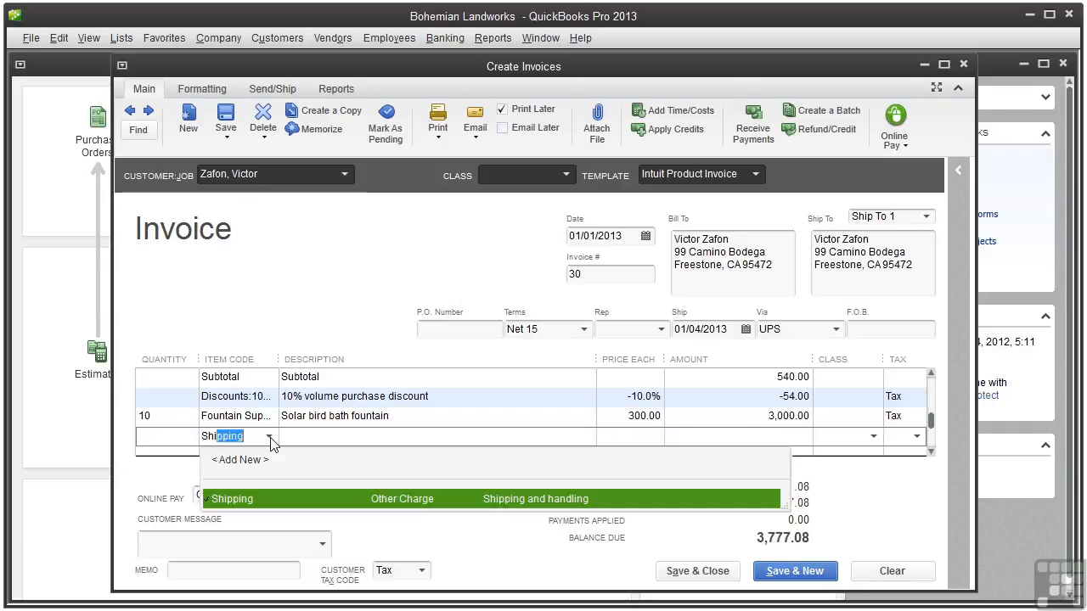
pyautogui.press('Tab')
pyautogui.click(639, 417)
pyautogui.write('50.00')
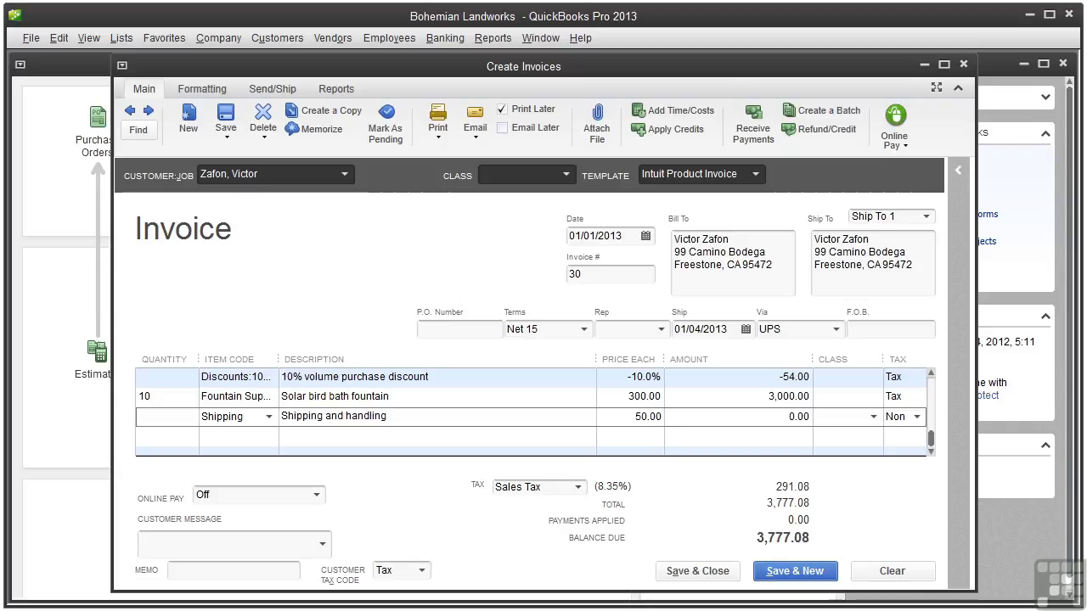
pyautogui.press('Tab')
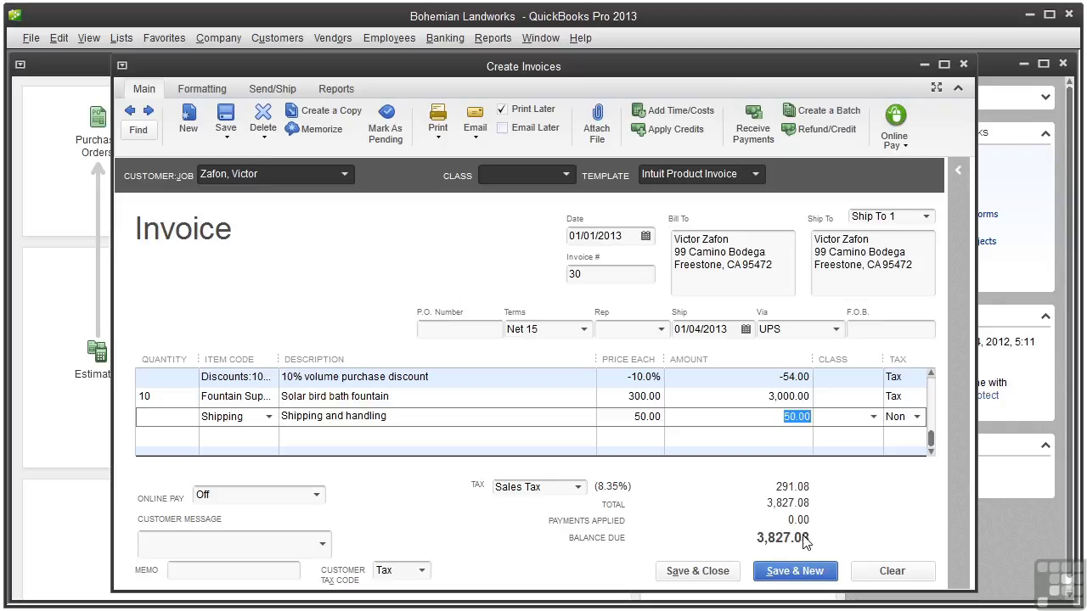
# Step: Leave Online Pay at Off and set the customer message to 'Like us on Facebook!'
pyautogui.click(318, 497)
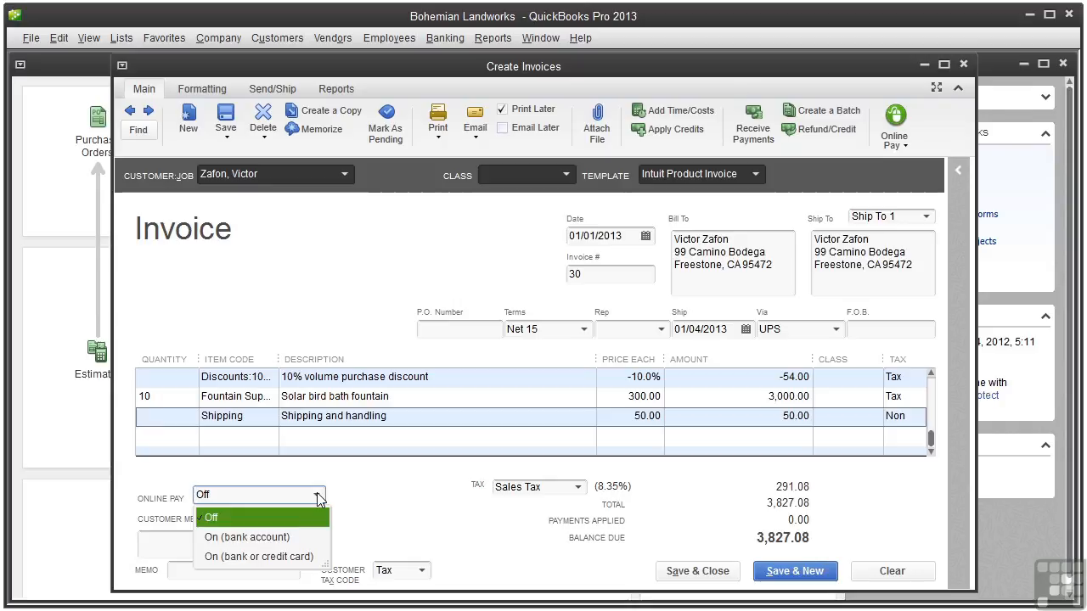
pyautogui.click(211, 517)
pyautogui.click(204, 540)
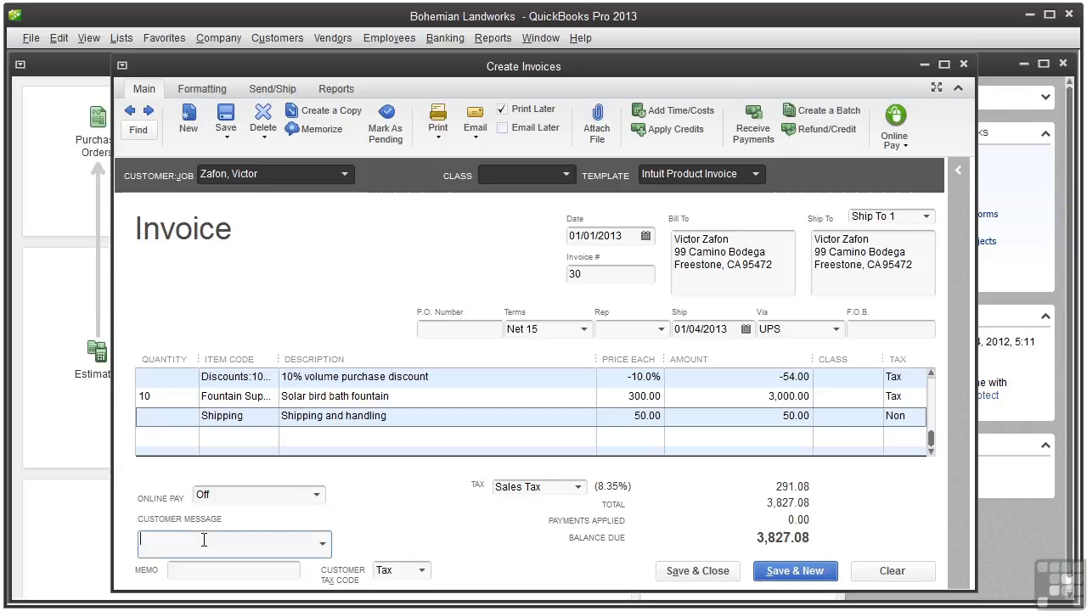
pyautogui.click(323, 543)
pyautogui.click(270, 432)
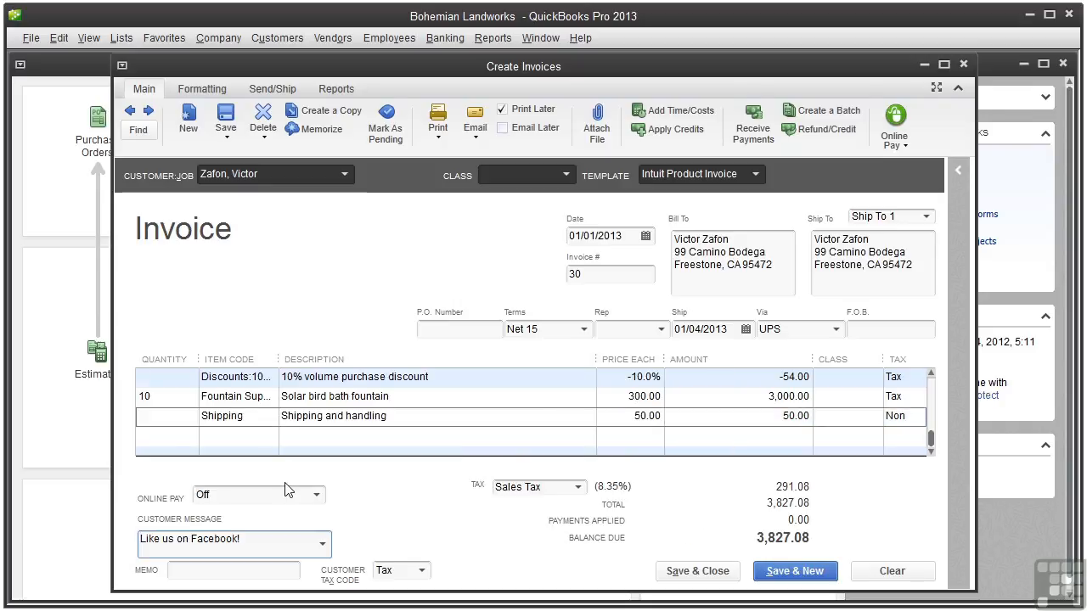
pyautogui.click(196, 571)
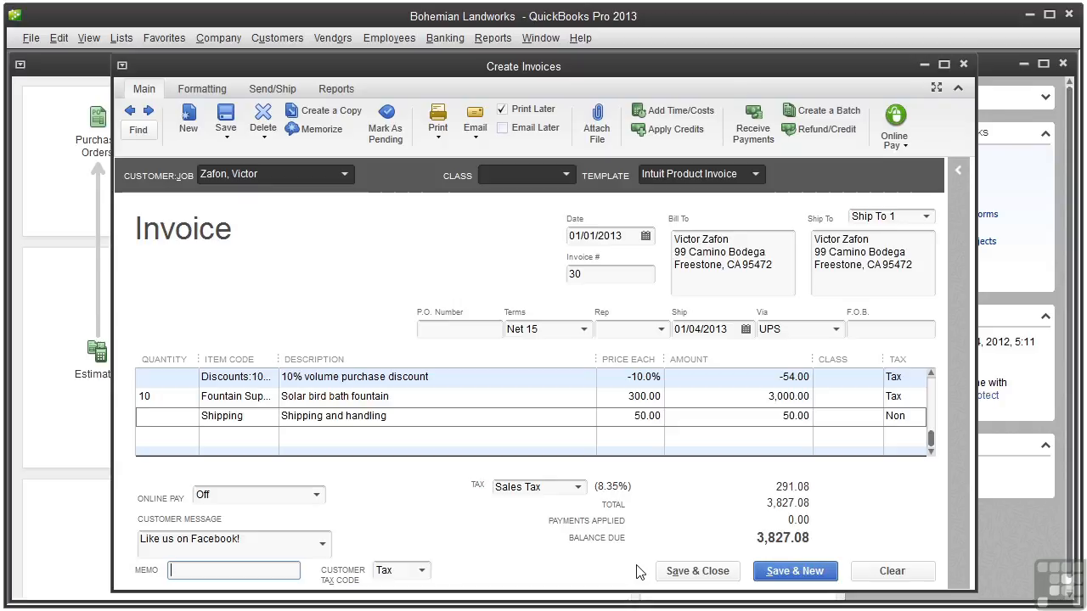
# Step: Change the duplicate invoice number to 37, then save it without classes and without applying available credits
pyautogui.click(725, 575)
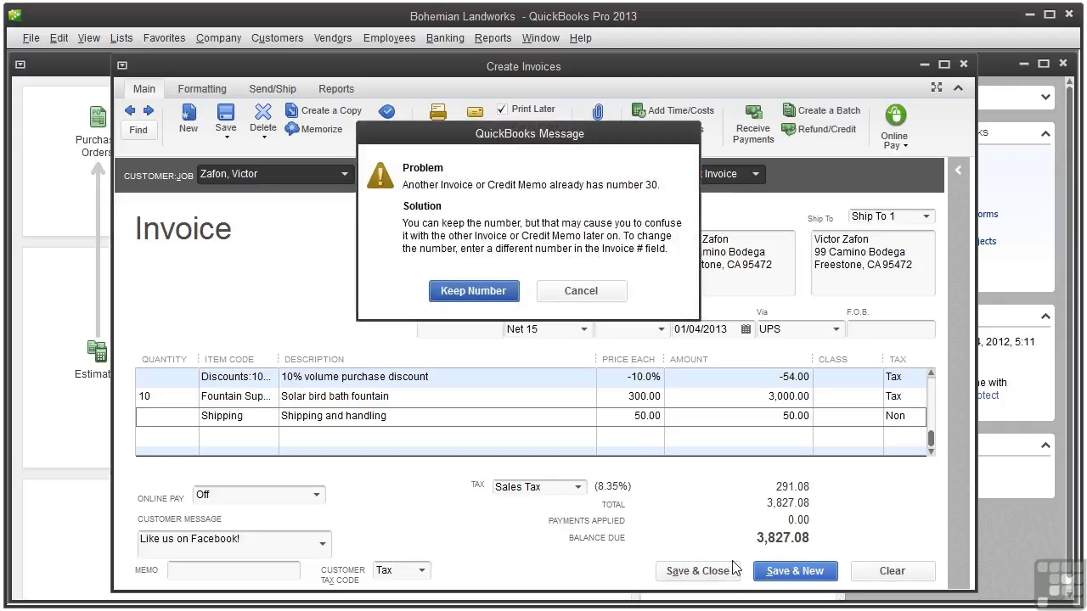
pyautogui.click(581, 292)
pyautogui.write('37')
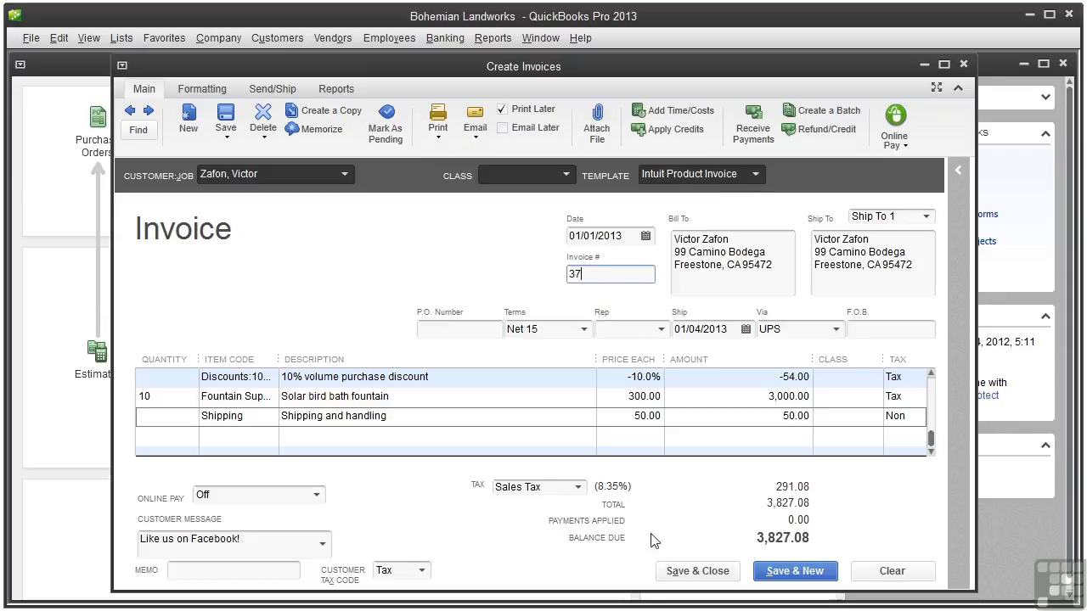
pyautogui.click(682, 574)
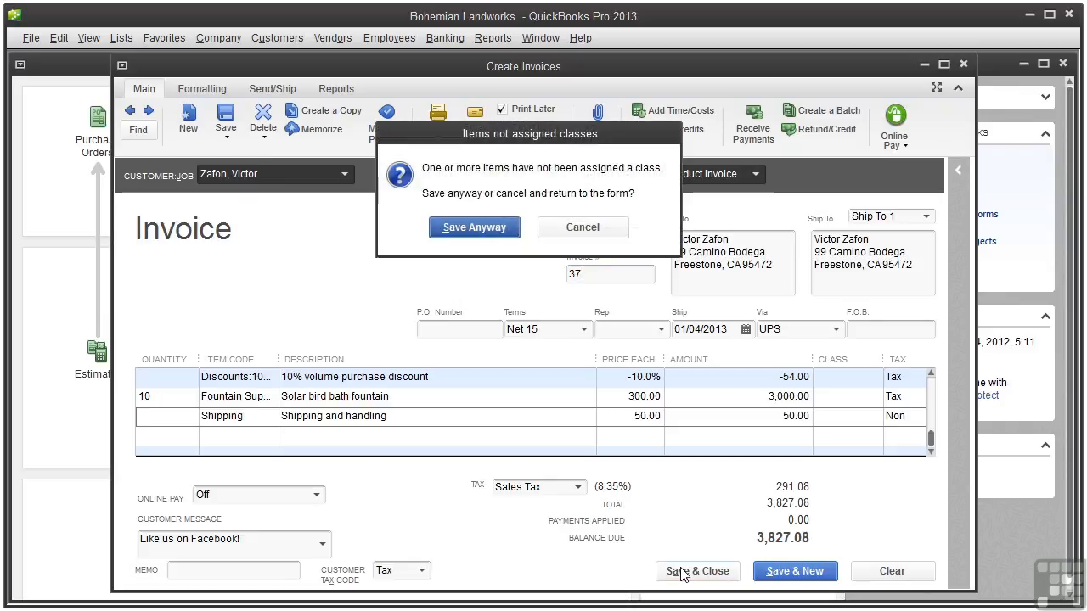
pyautogui.click(471, 227)
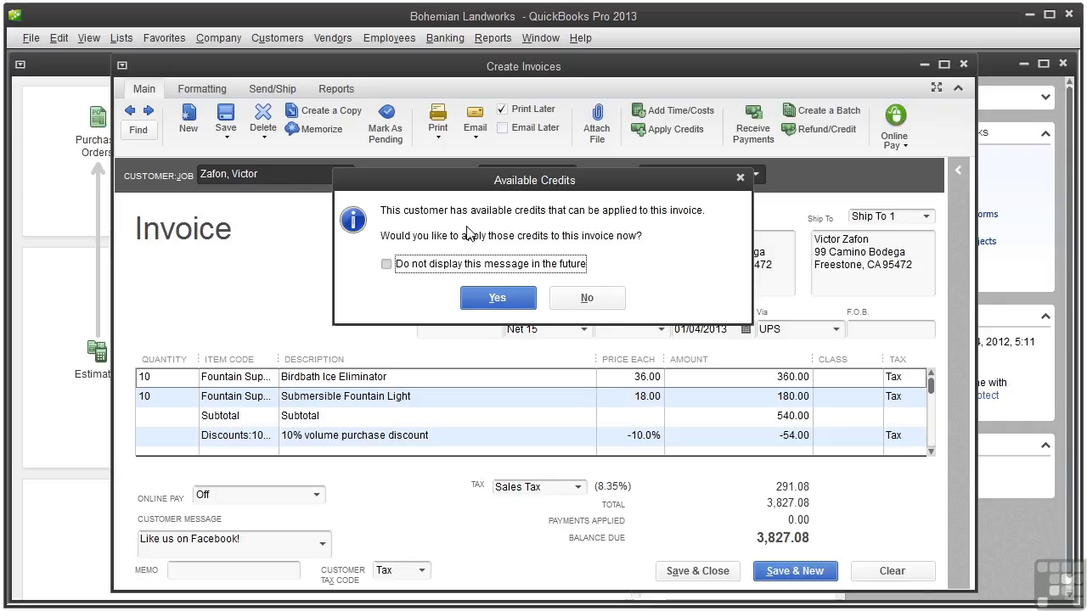
pyautogui.click(574, 298)
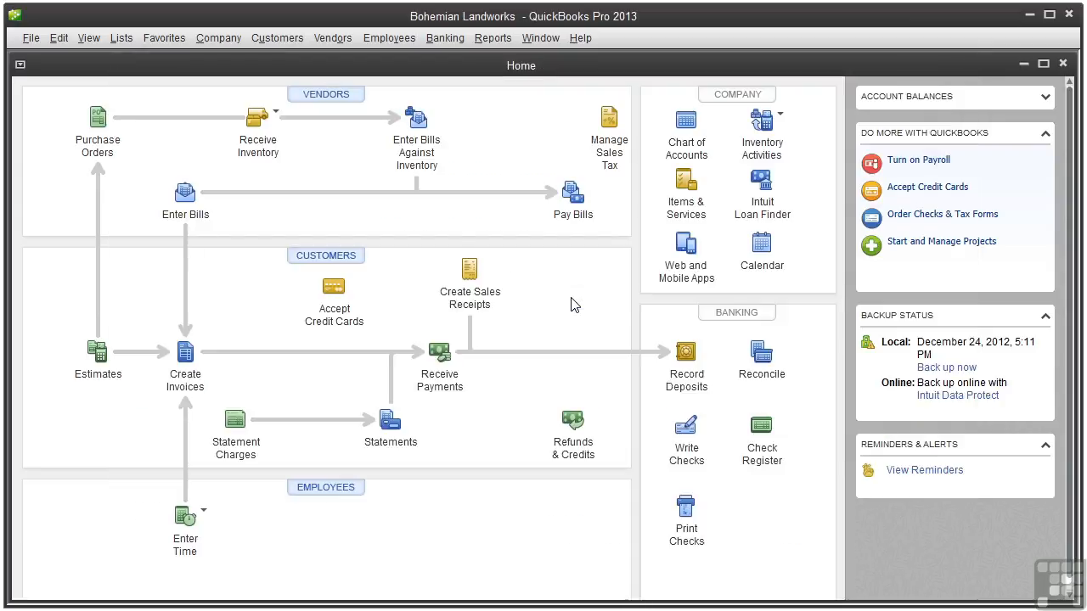